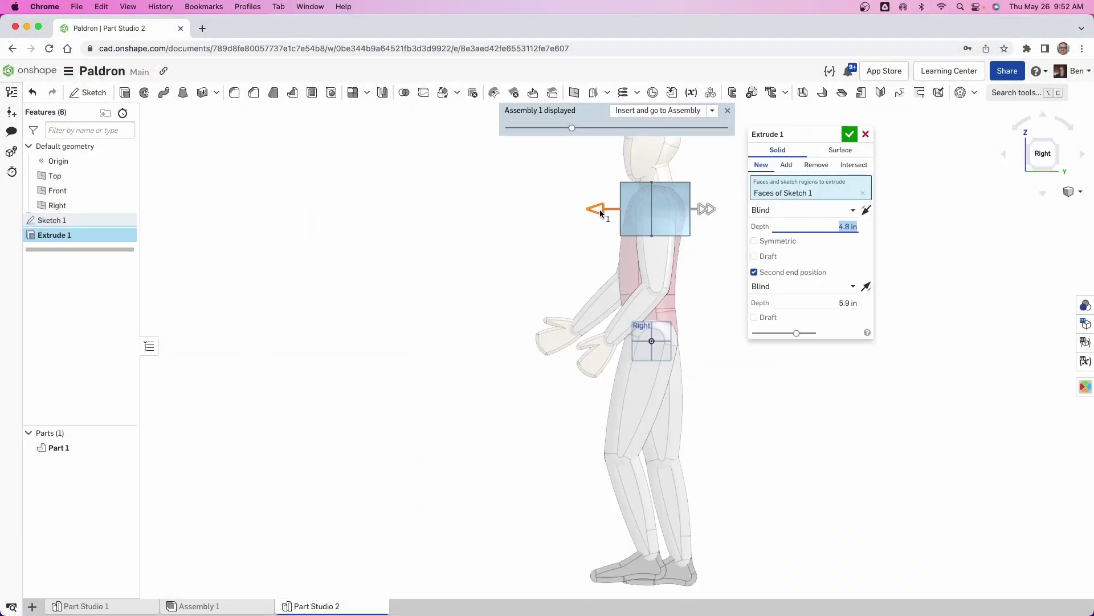
- Extrude the sketch into a part and add a Sculpt Face feature from the custom features list
key("Return")
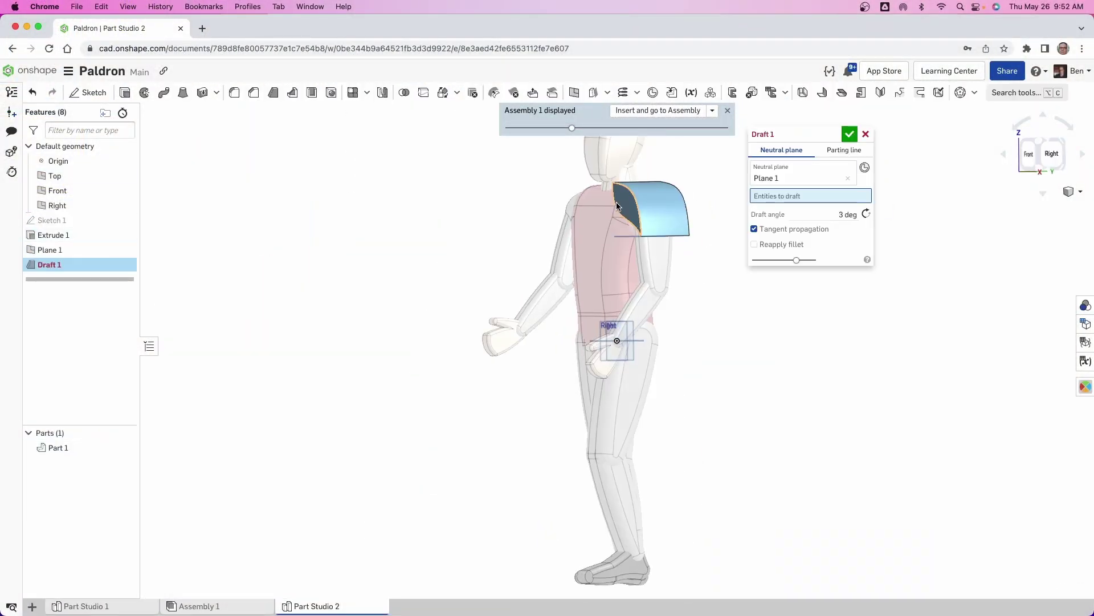
scroll(655, 240, "up", 5)
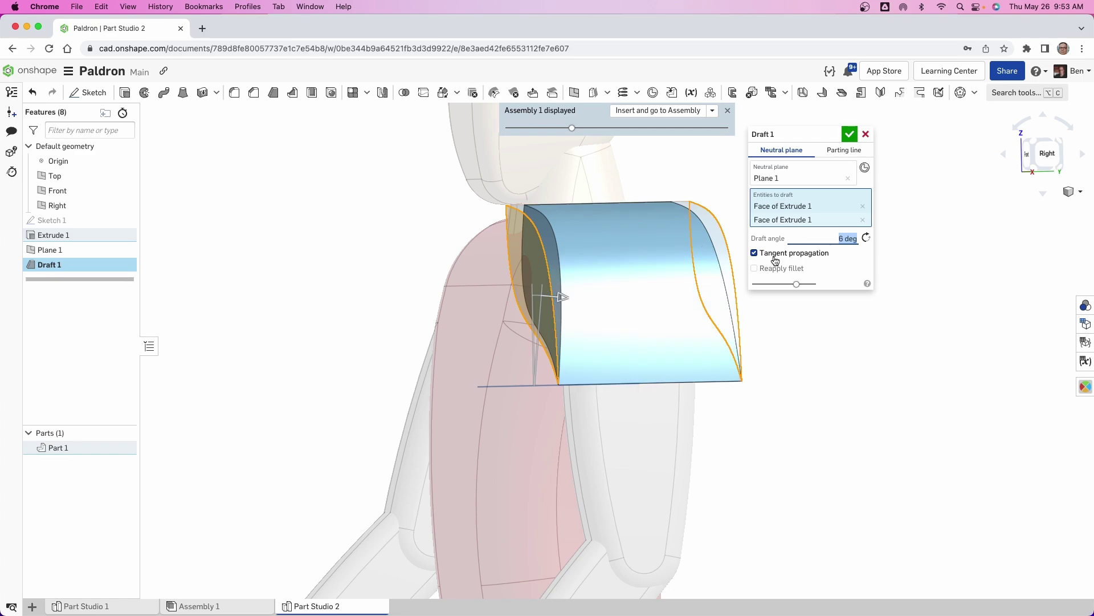
key("Return")
left_click(974, 92)
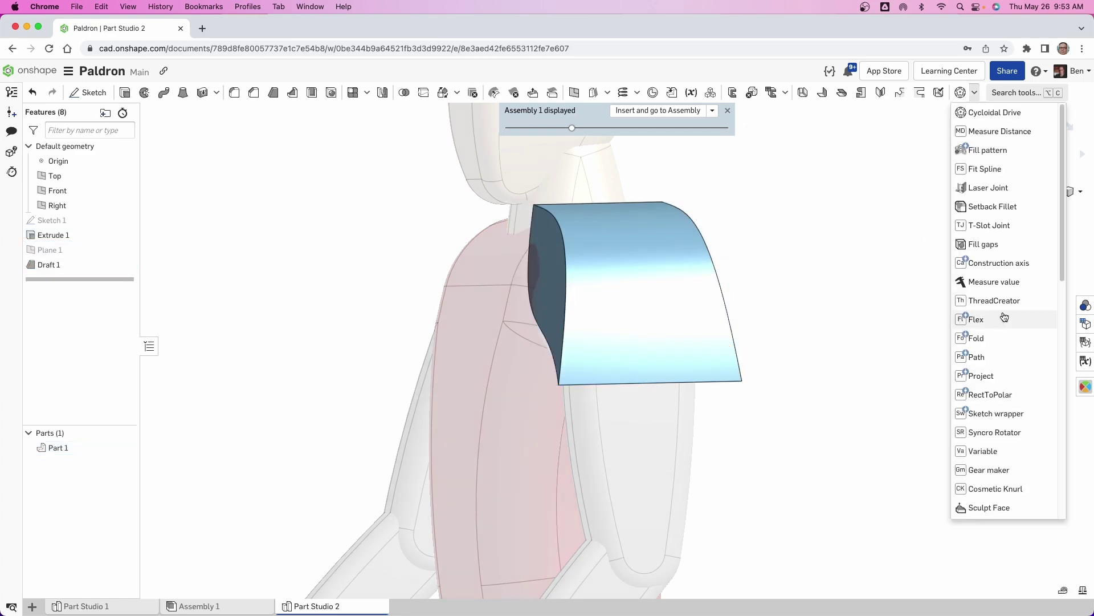
scroll(1004, 317, "down", 3)
scroll(1000, 337, "up", 3)
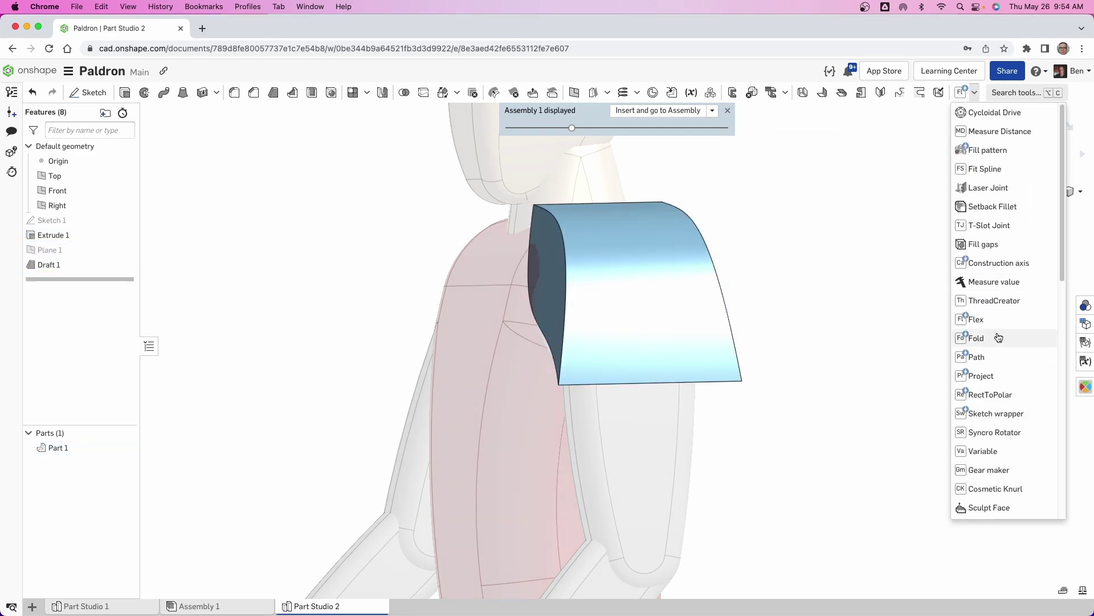
left_click(989, 507)
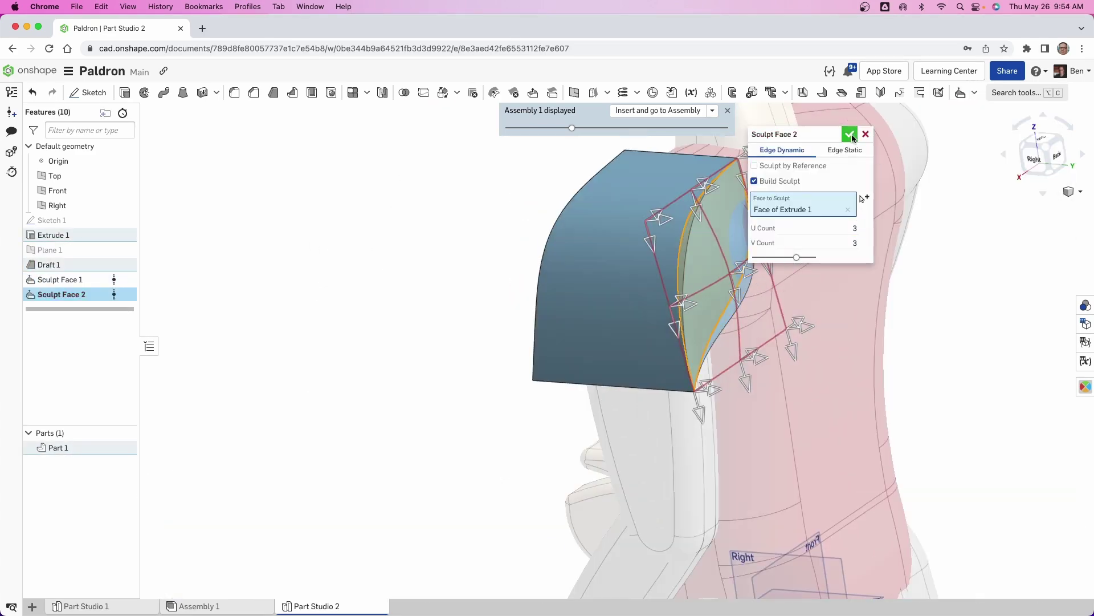
right_click(153, 288)
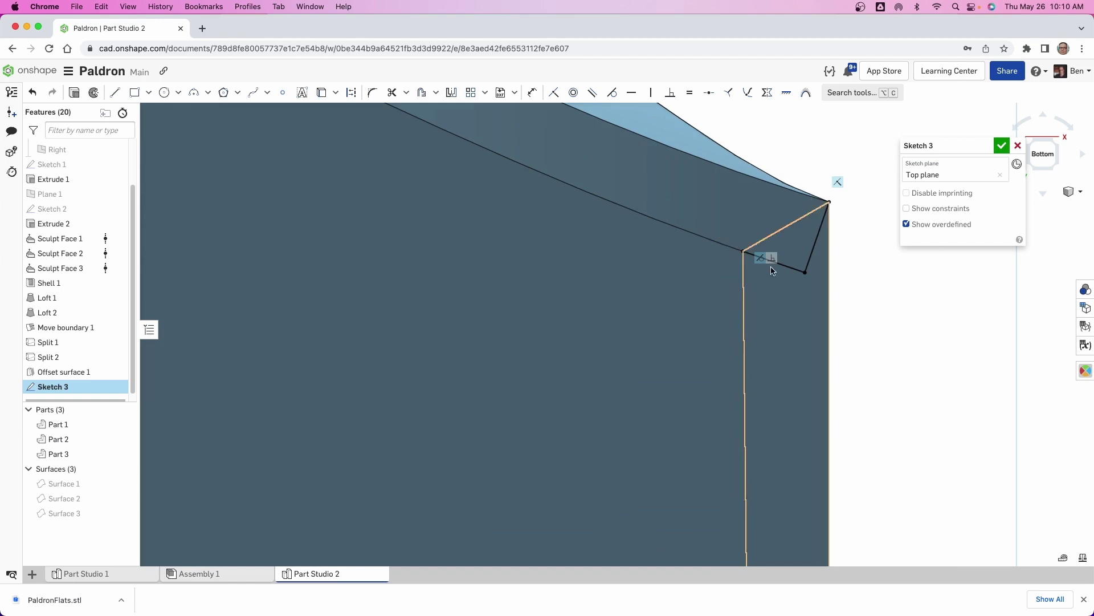
- Measure the part's short edge with millimeters as the length unit, reading 4.439 mm
left_click(772, 264)
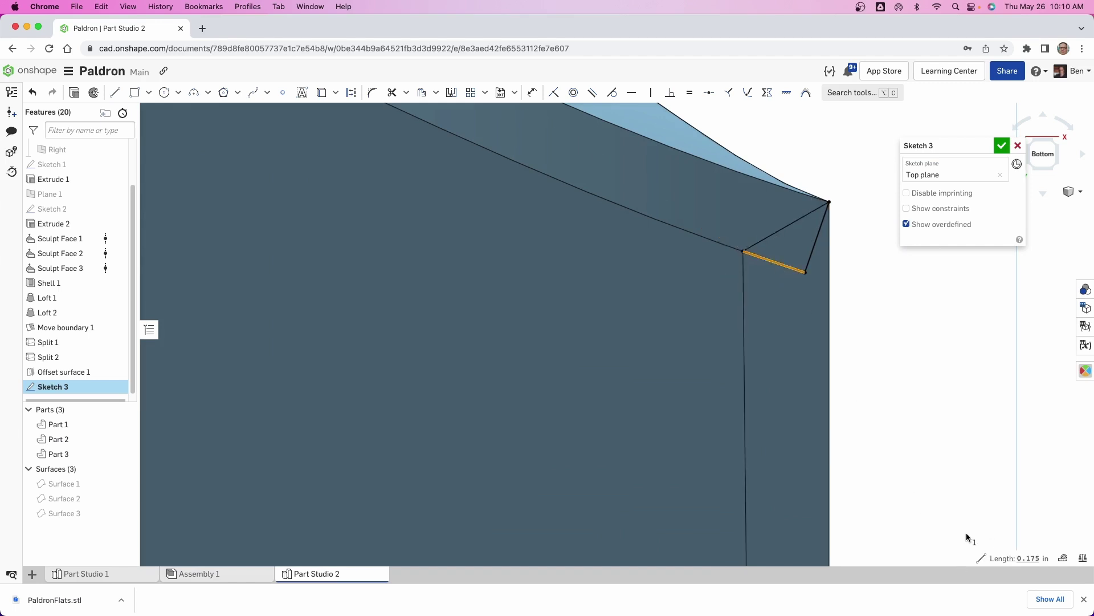
left_click(1063, 561)
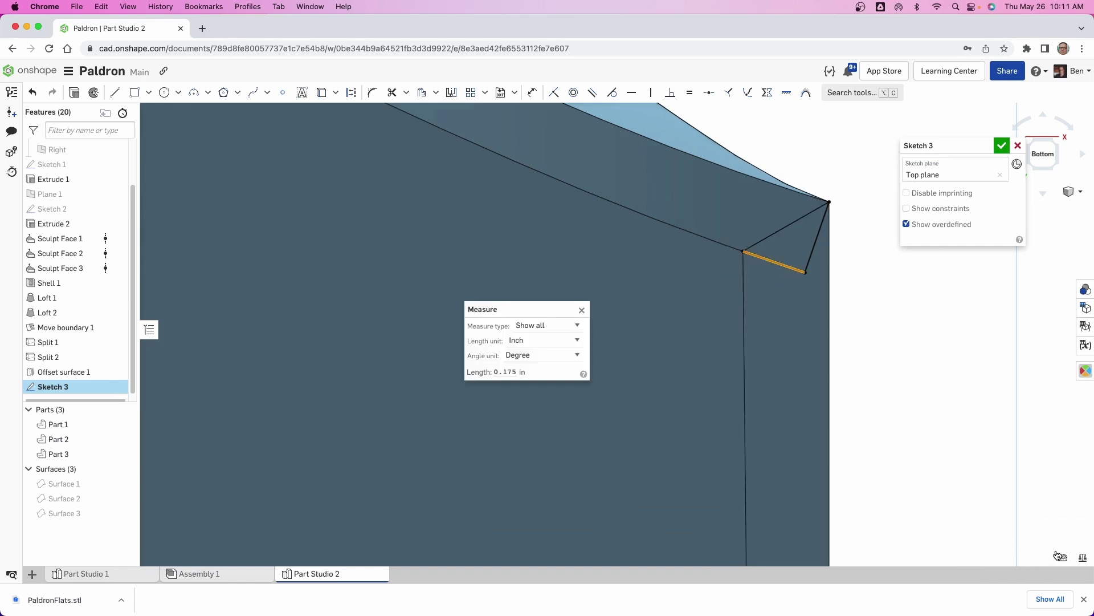
left_click(533, 341)
left_click(531, 363)
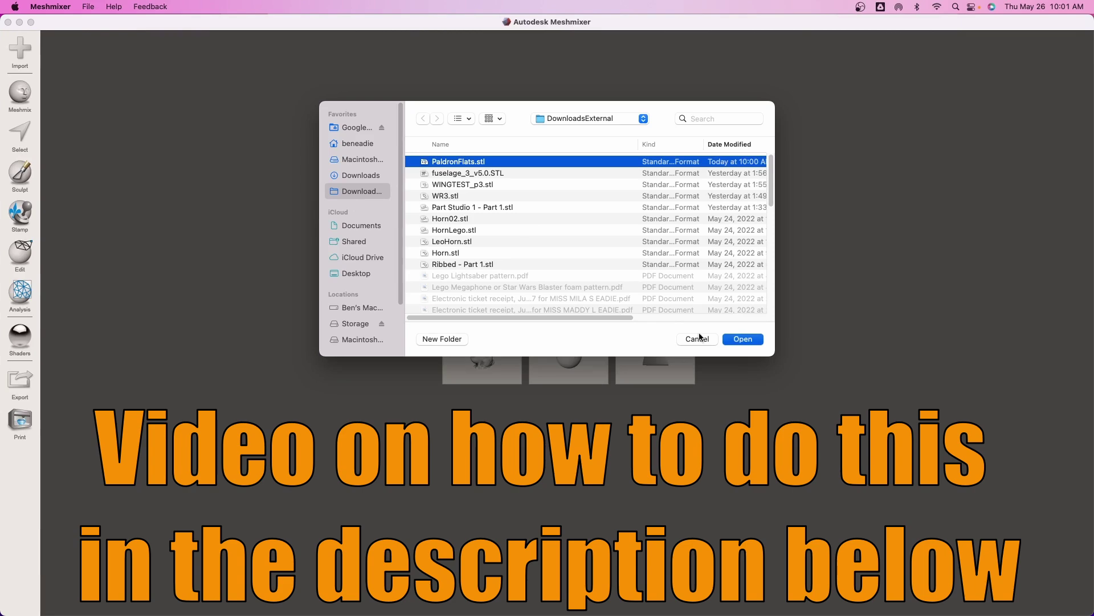
- Load PaldronFlats.stl into Meshmixer and begin transforming the flattened patch
key("Return")
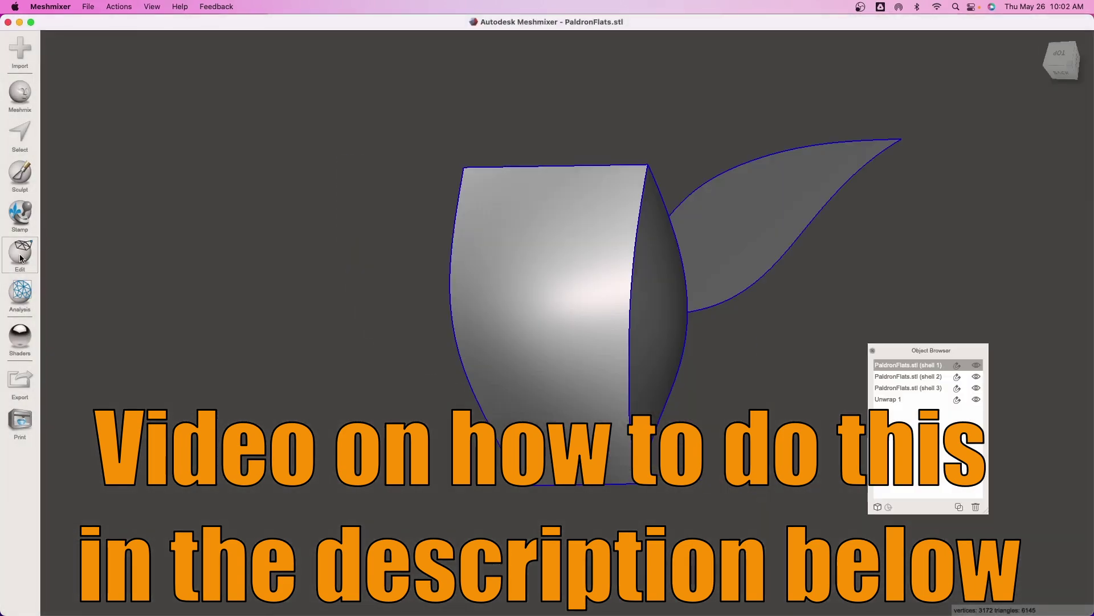
left_click(20, 254)
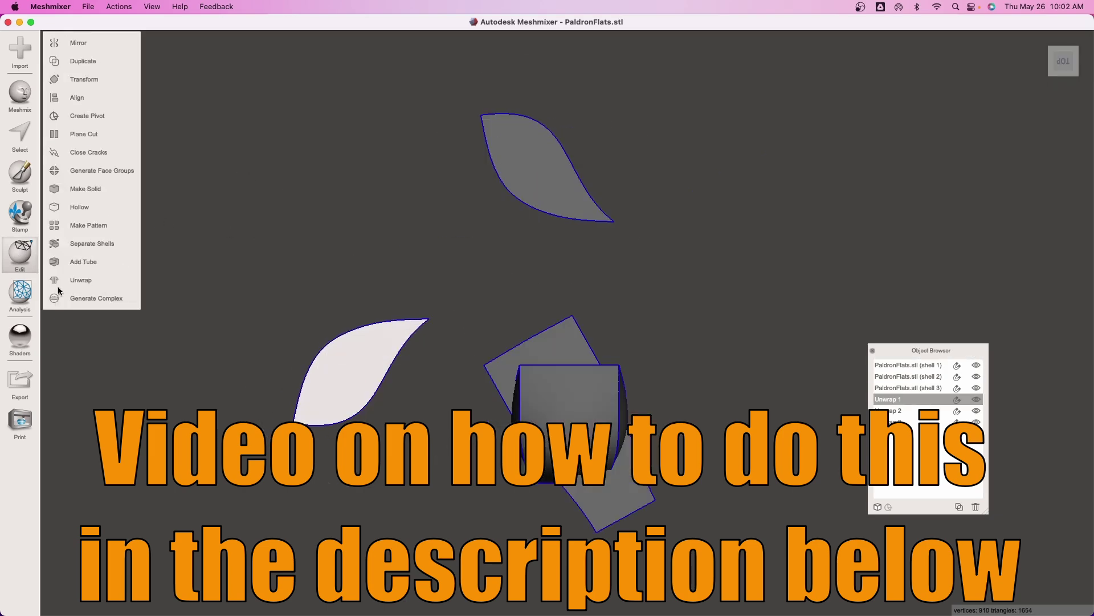
key("t")
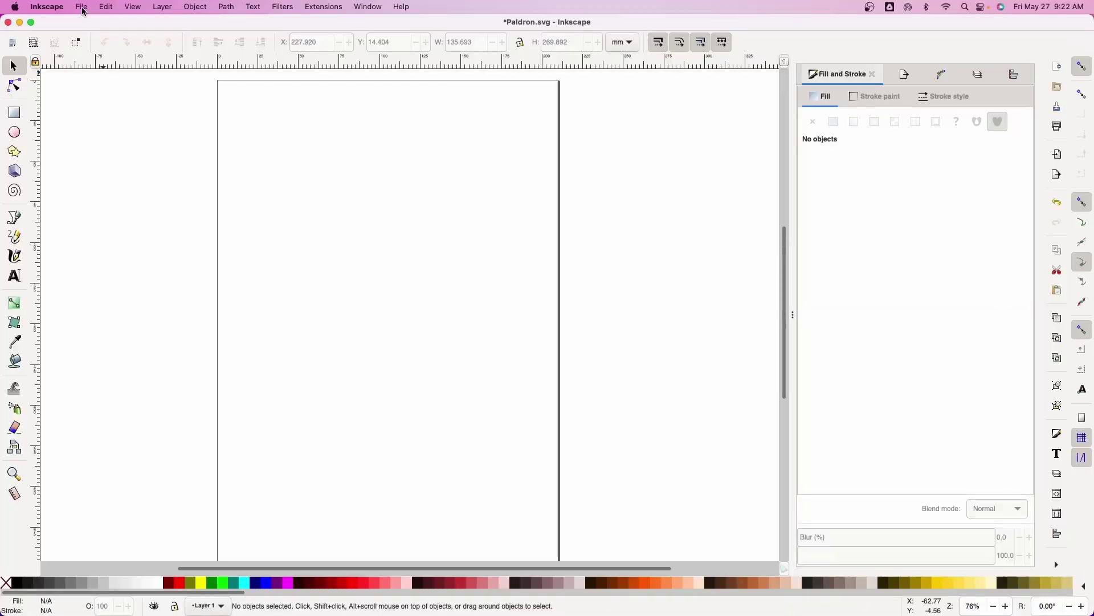
- Open Paldron.svg from the Desktop
left_click(81, 8)
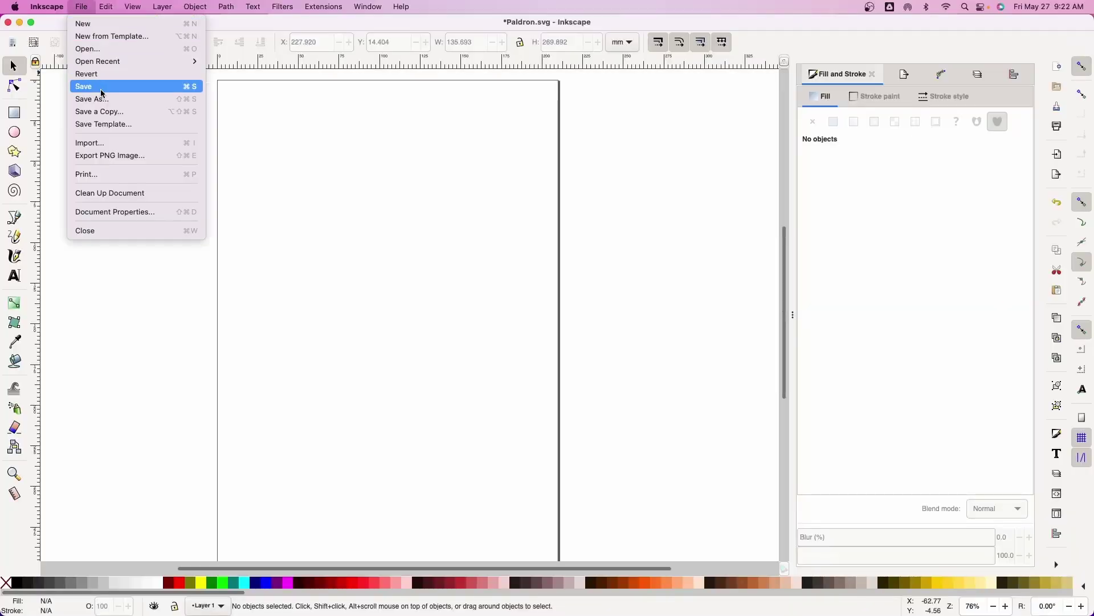
left_click(97, 49)
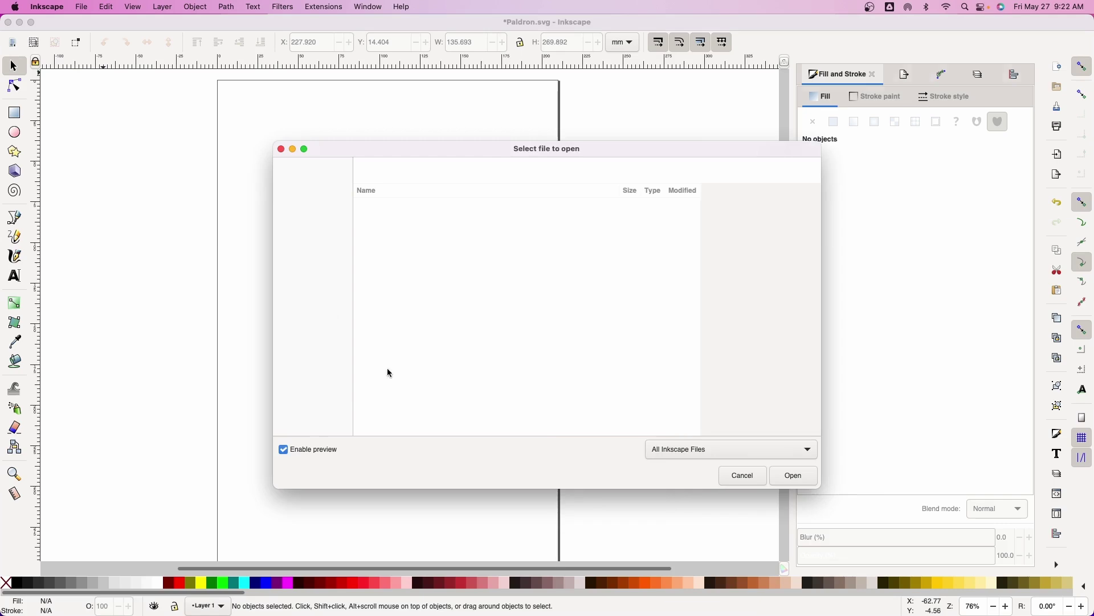
left_click(397, 305)
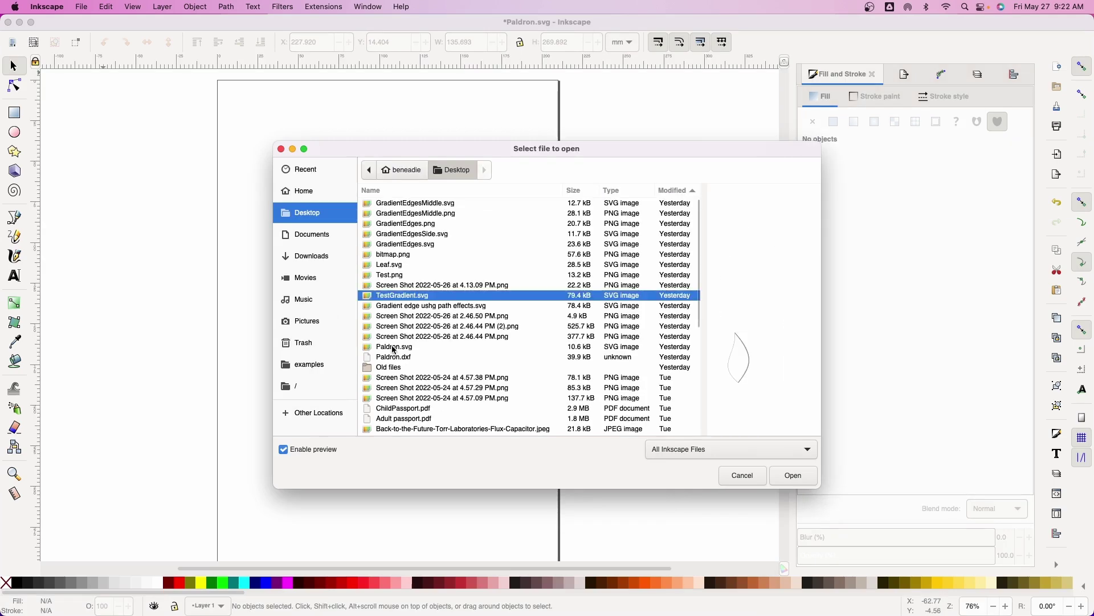
double_click(391, 346)
- Ungroup the drawing and delete the right-hand leaf outline
left_click(346, 214)
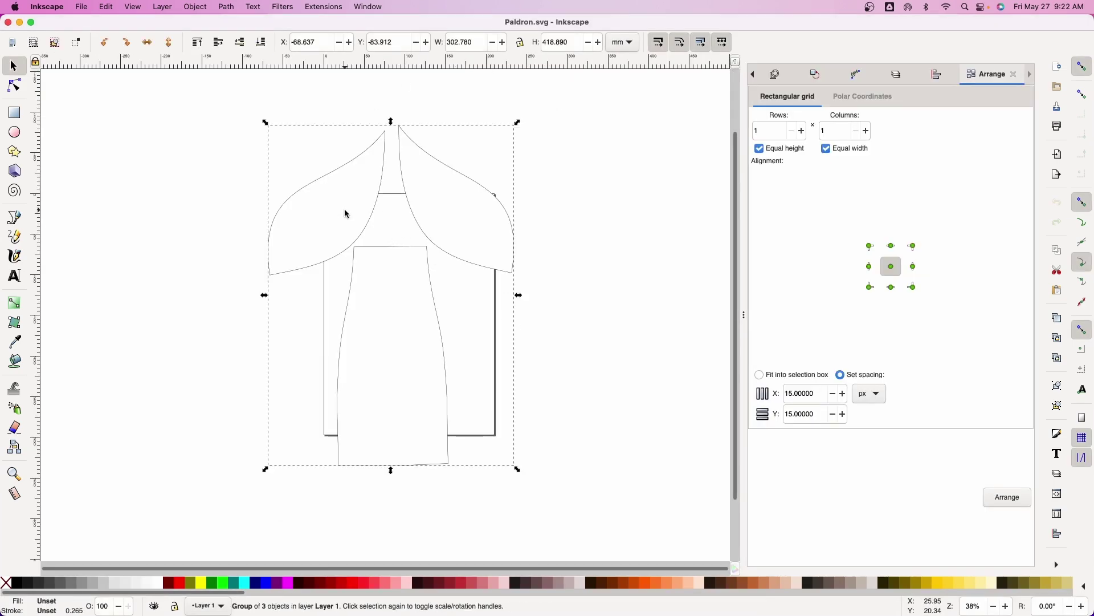
right_click(346, 214)
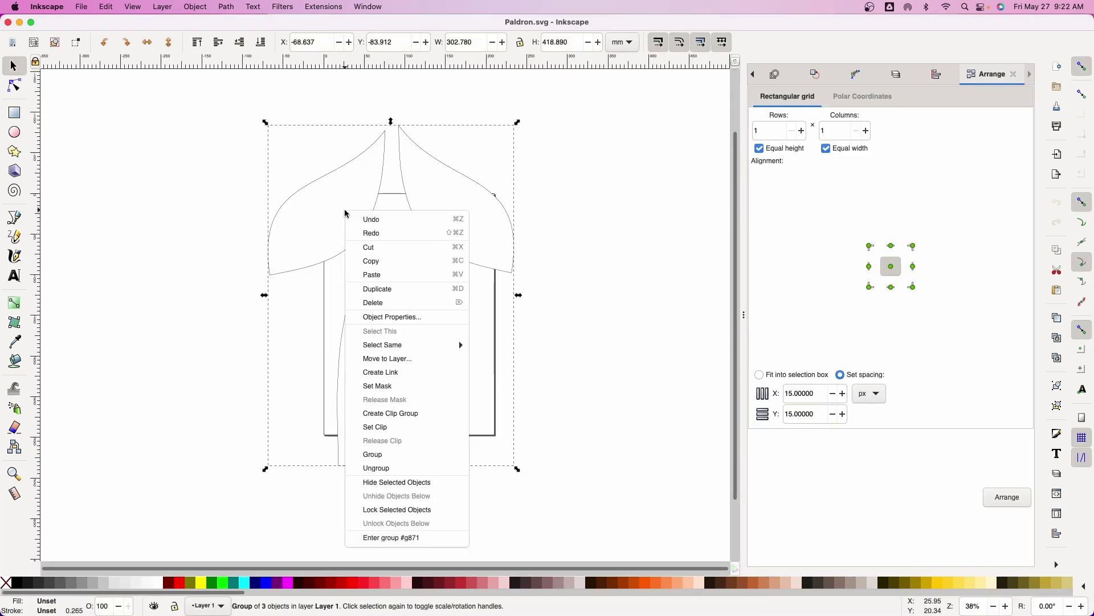
left_click(401, 468)
left_click(483, 224)
left_click(483, 224)
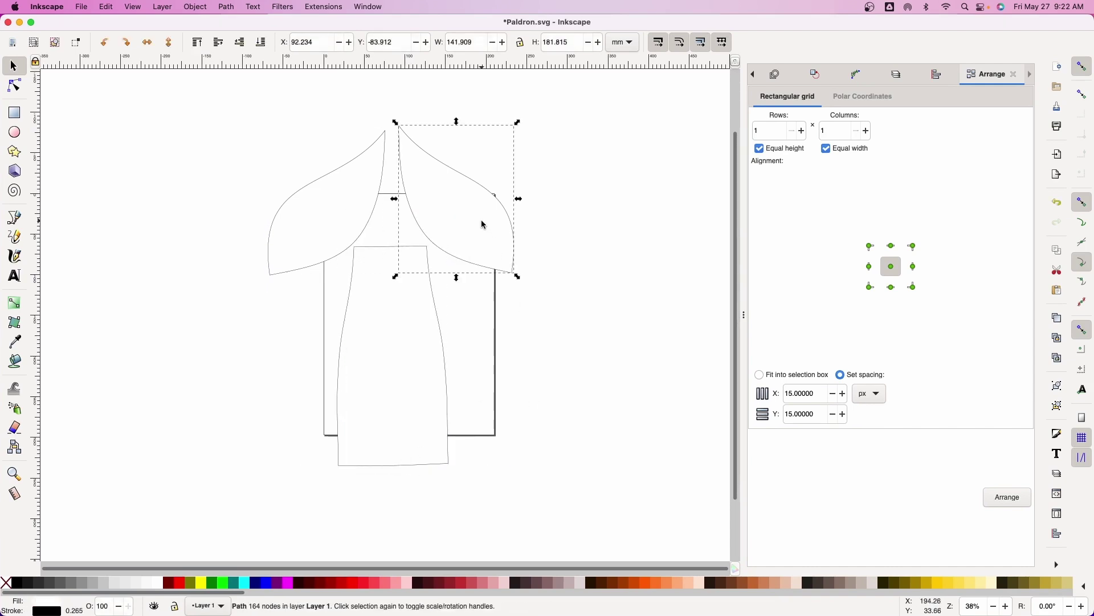
left_click_drag(483, 224, 572, 244)
key("Delete")
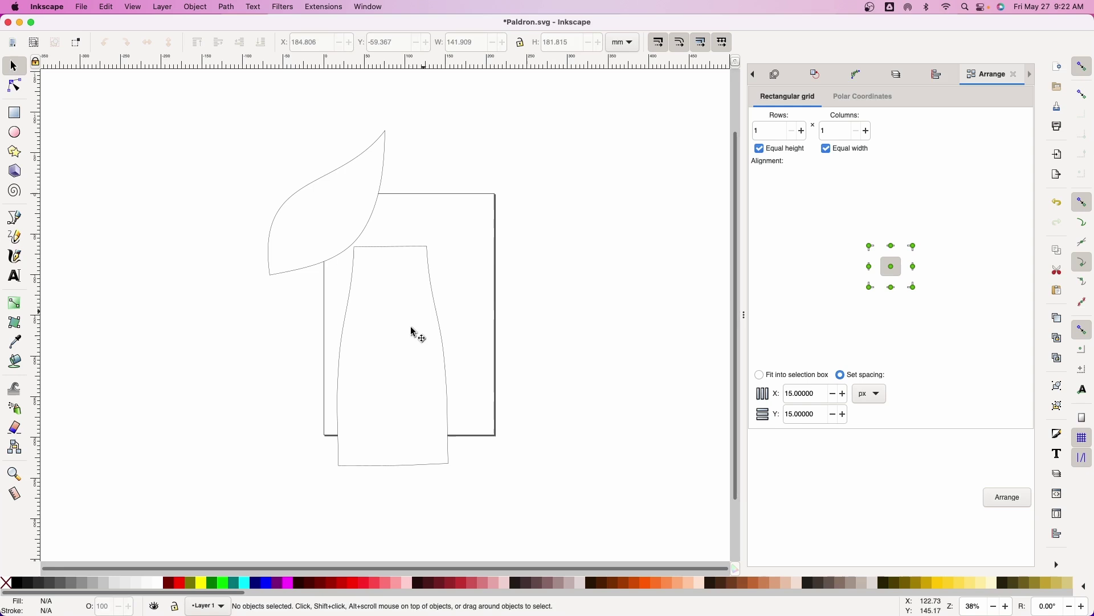
- Move the sleeve outline right of the page and place the leaf on the page
left_click(413, 332)
mouse_move(403, 342)
left_mouse_down()
mouse_move(566, 296)
mouse_move(574, 305)
left_mouse_up()
left_click_drag(296, 222, 374, 346)
key("ctrl+shift+f")
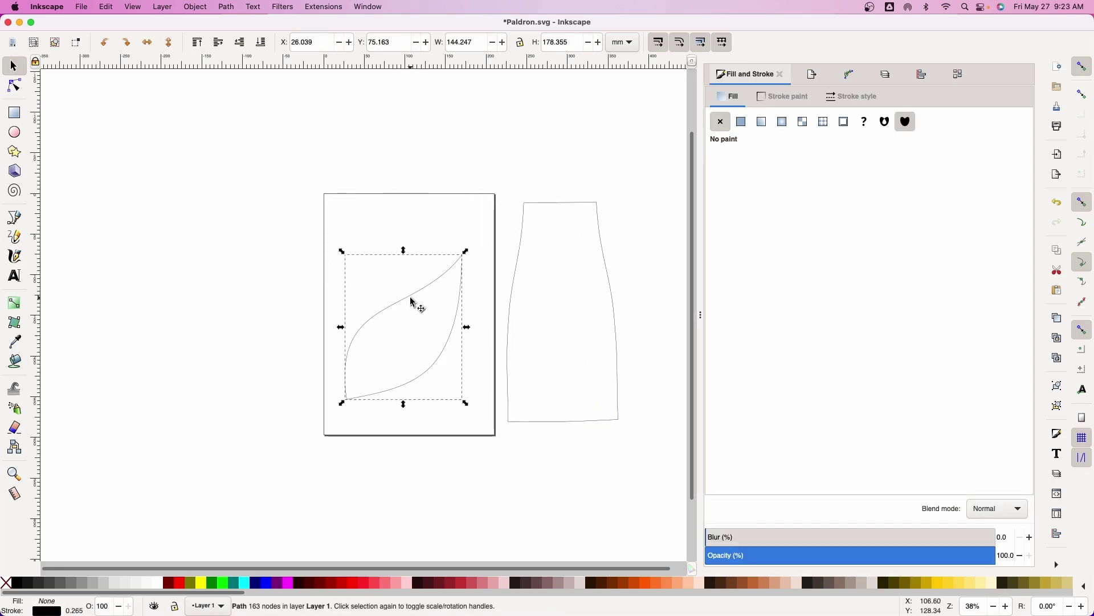
- Break the leaf path at its bottom-left node into two separate curves
left_click(20, 87)
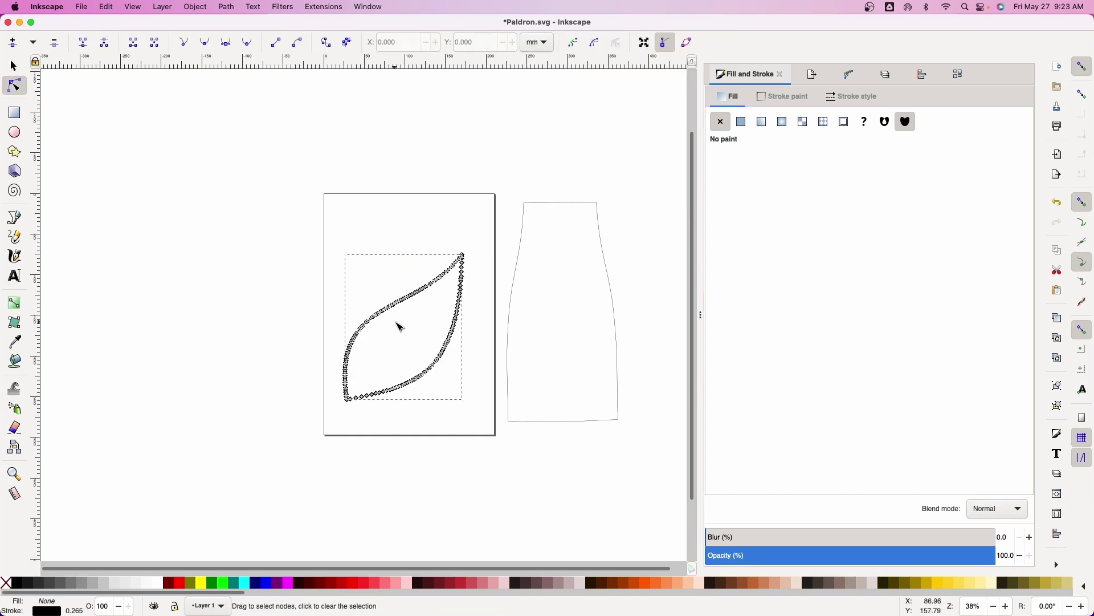
scroll(457, 274, "up", 9, "ctrl")
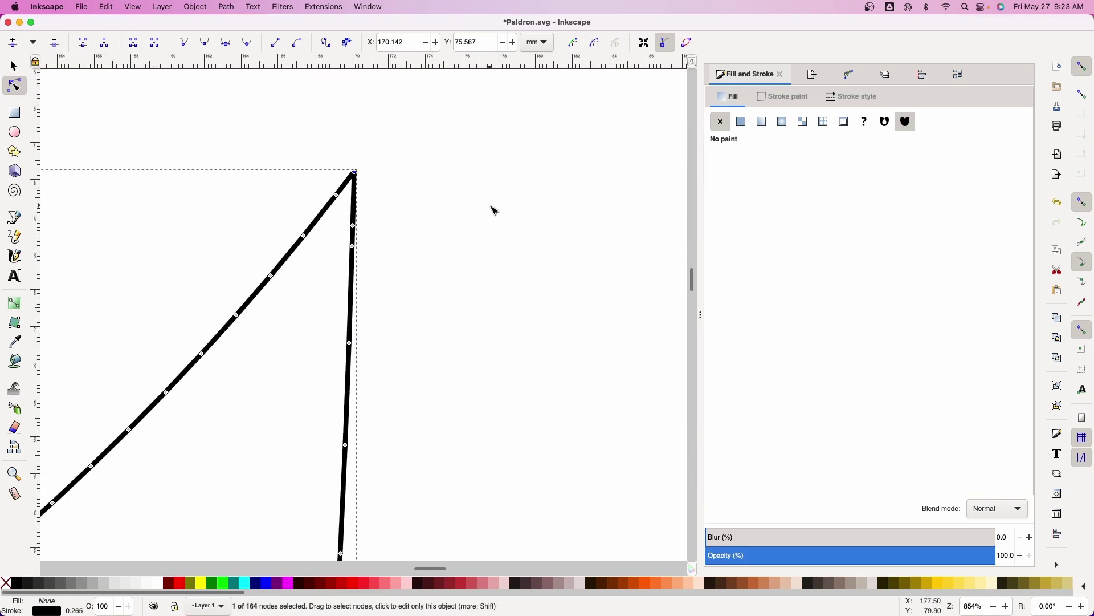
scroll(495, 211, "down", 10, "ctrl")
left_click(396, 308)
scroll(408, 321, "up", 6, "ctrl")
scroll(331, 239, "down", 6, "ctrl")
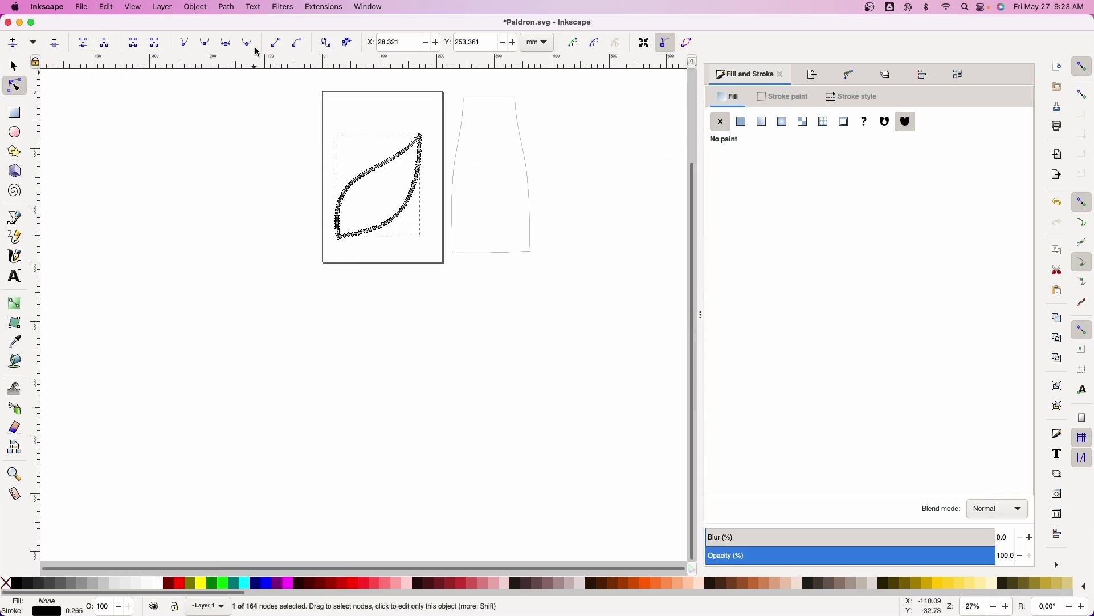
left_click(228, 8)
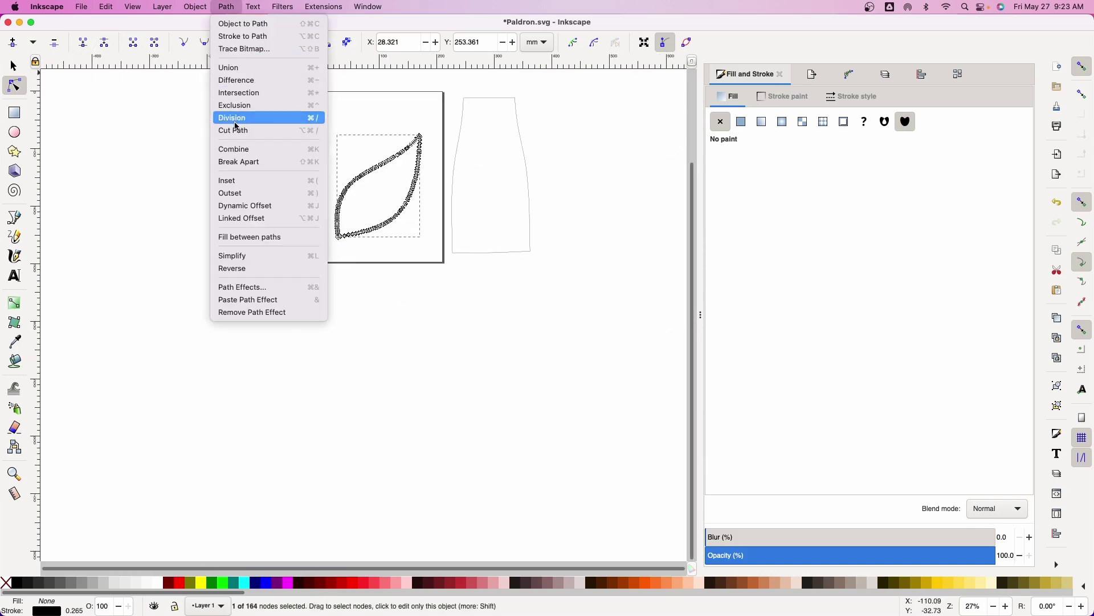
left_click(240, 163)
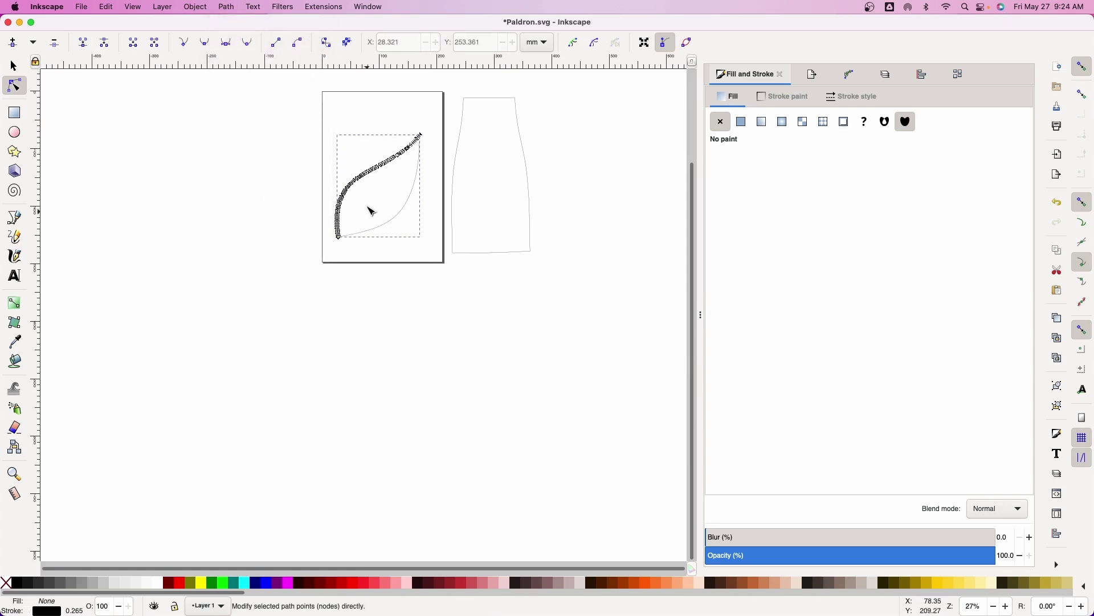
key("s")
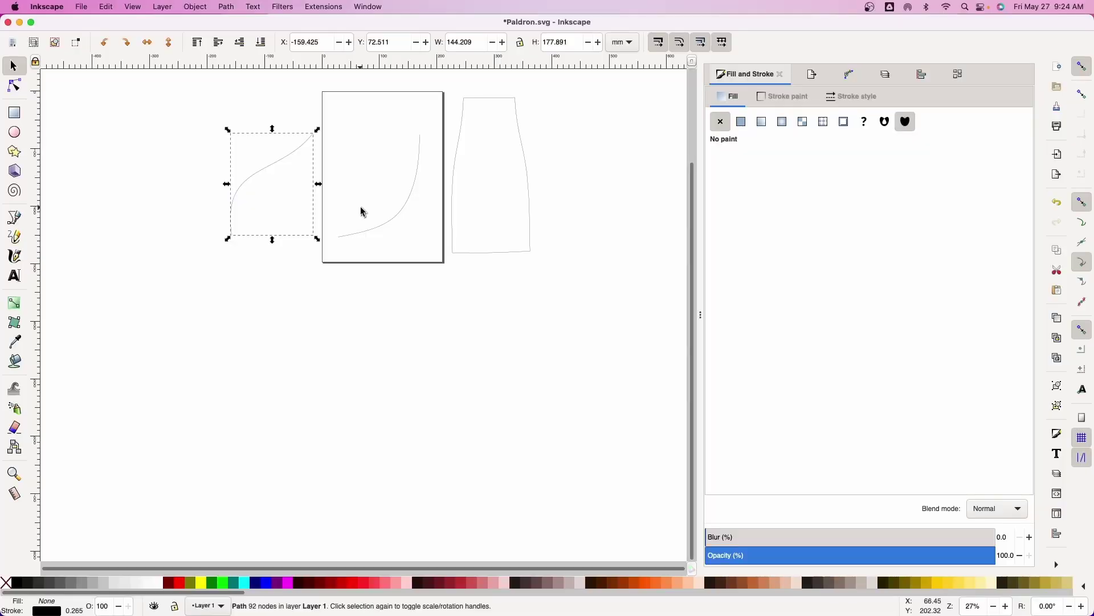
- Simplify the lower curve to five nodes, then insert nodes three times to reach 33
scroll(362, 212, "up", 2, "ctrl")
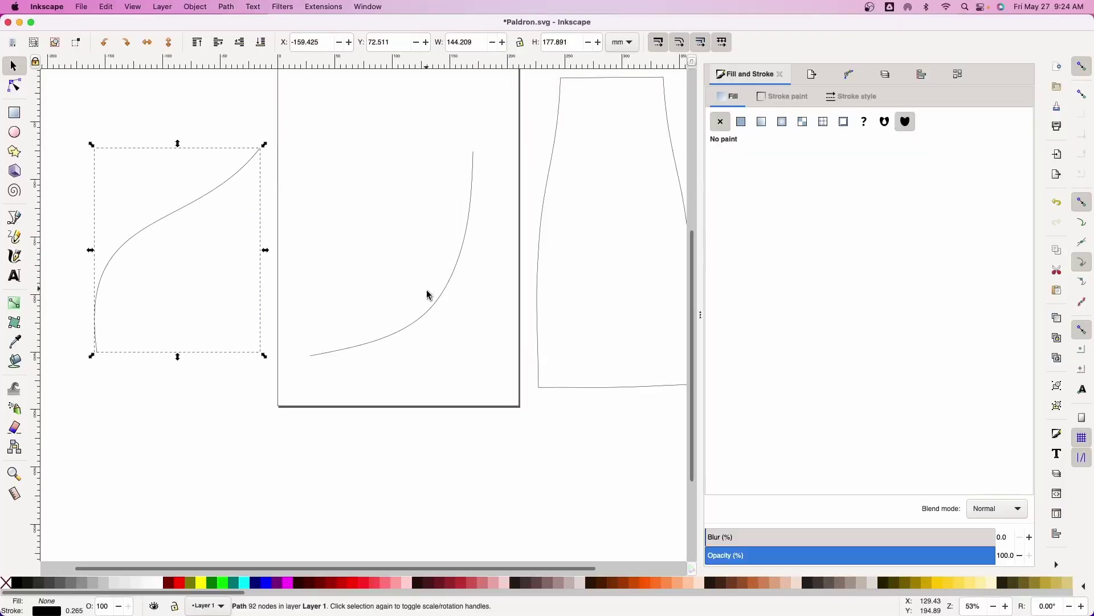
left_click(15, 85)
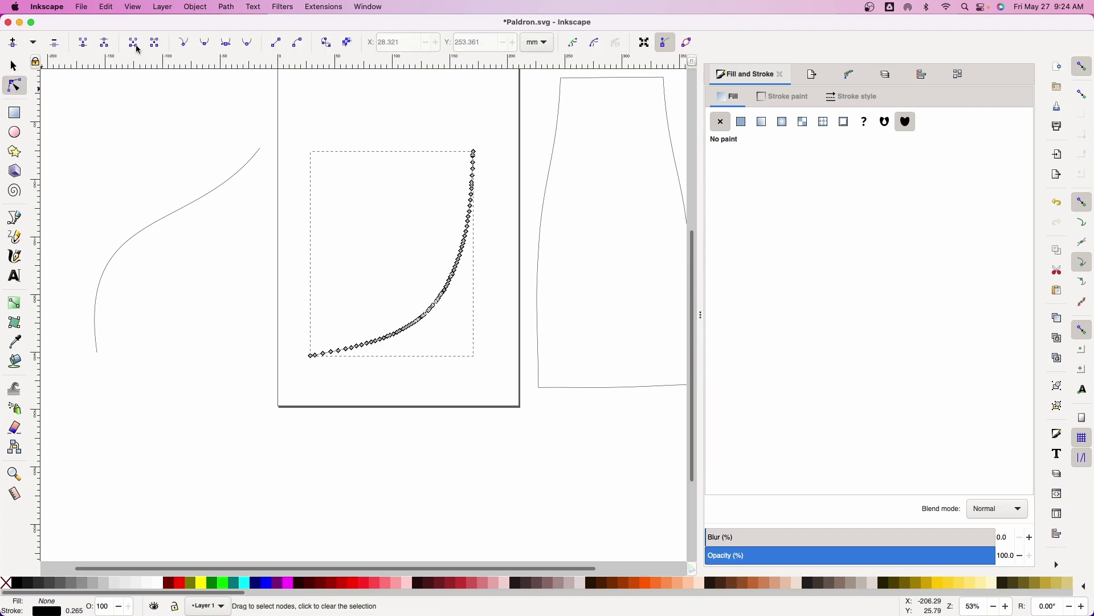
left_click(227, 8)
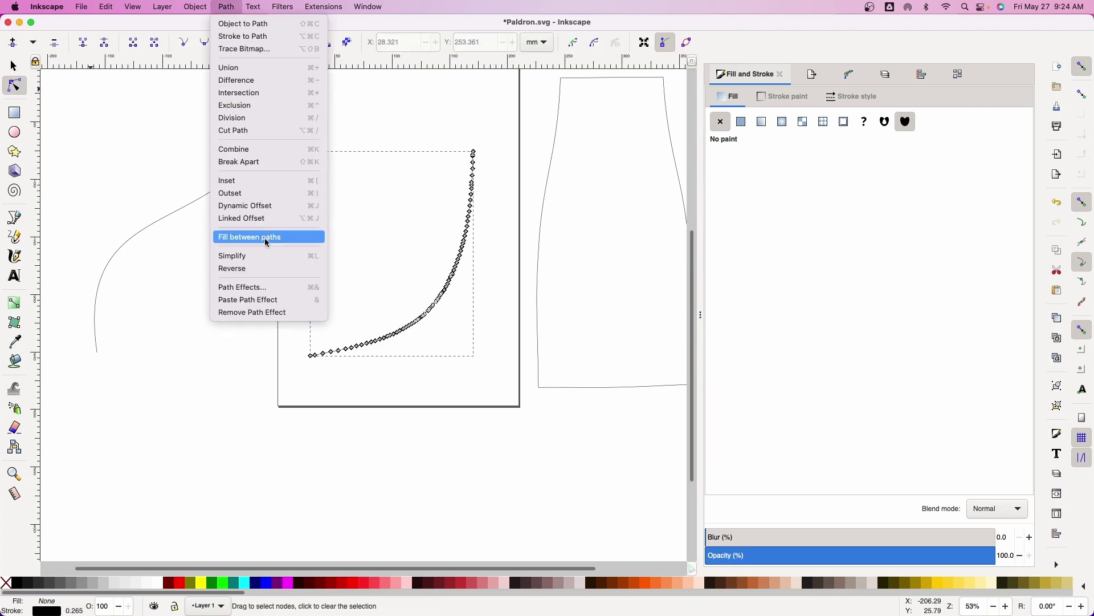
left_click(268, 256)
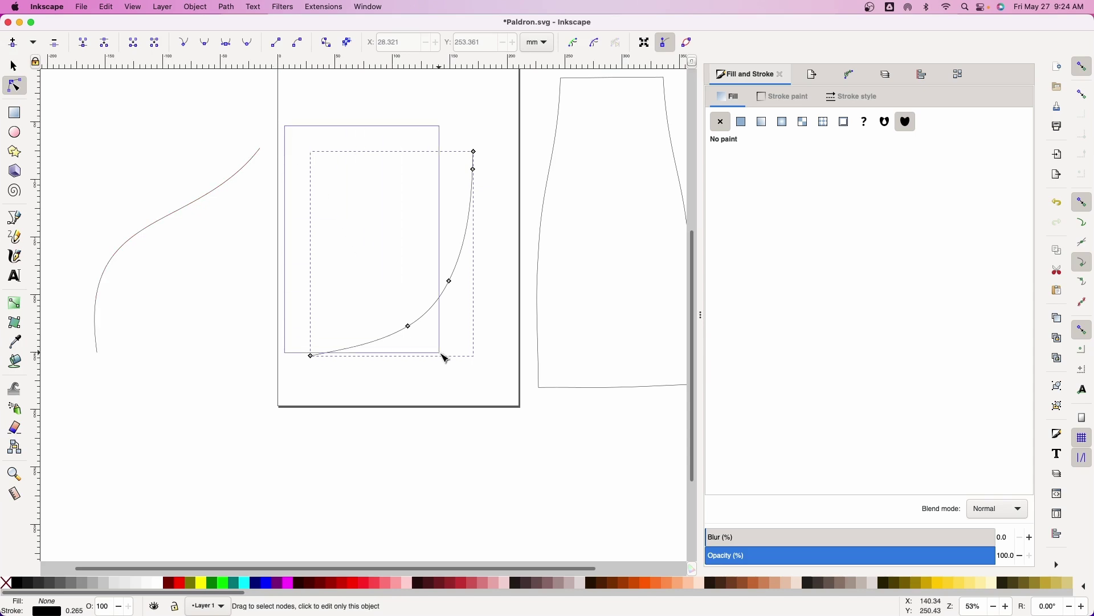
left_click_drag(494, 378, 493, 378)
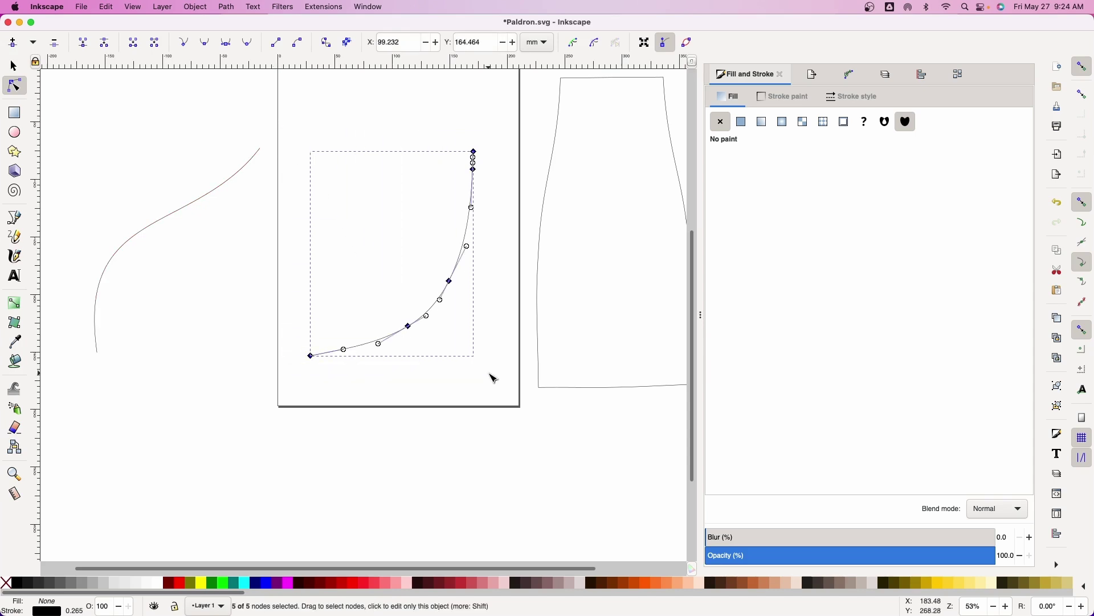
left_click(13, 45)
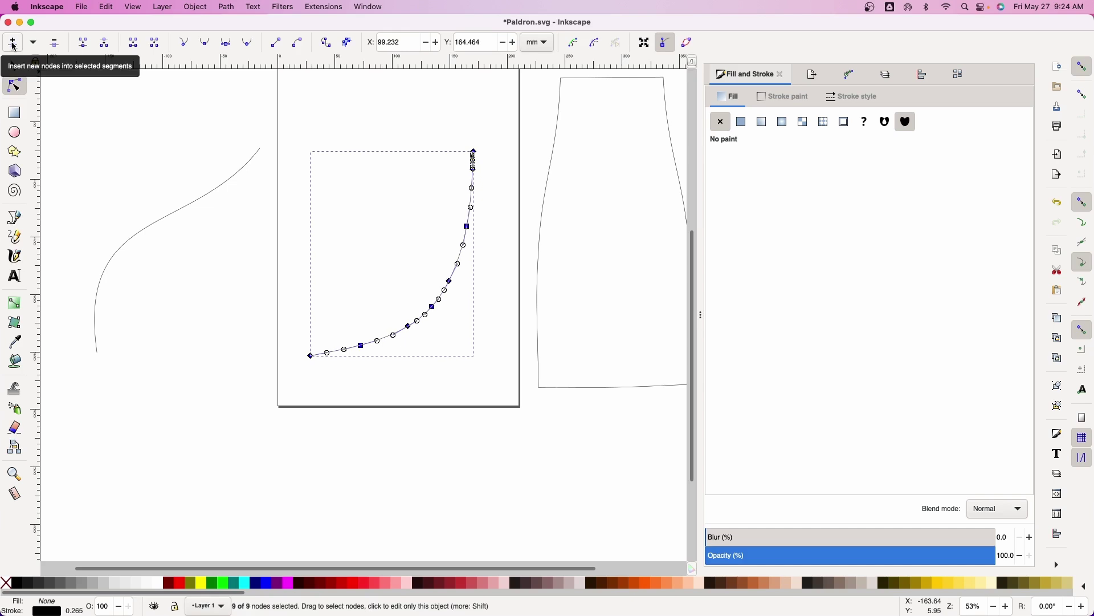
left_click(14, 45)
left_click(13, 44)
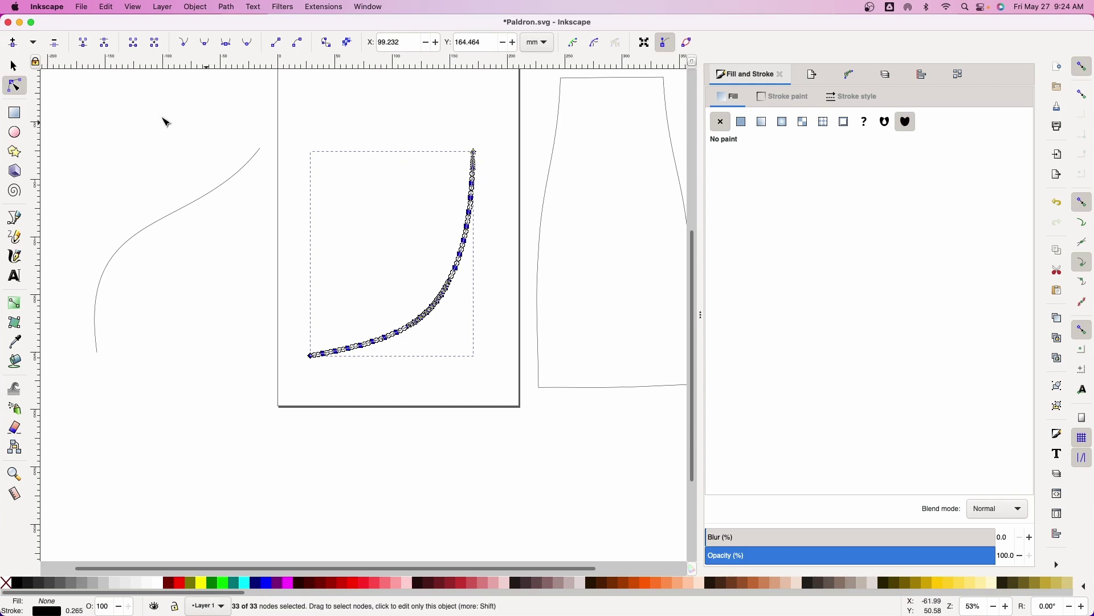
left_click(14, 66)
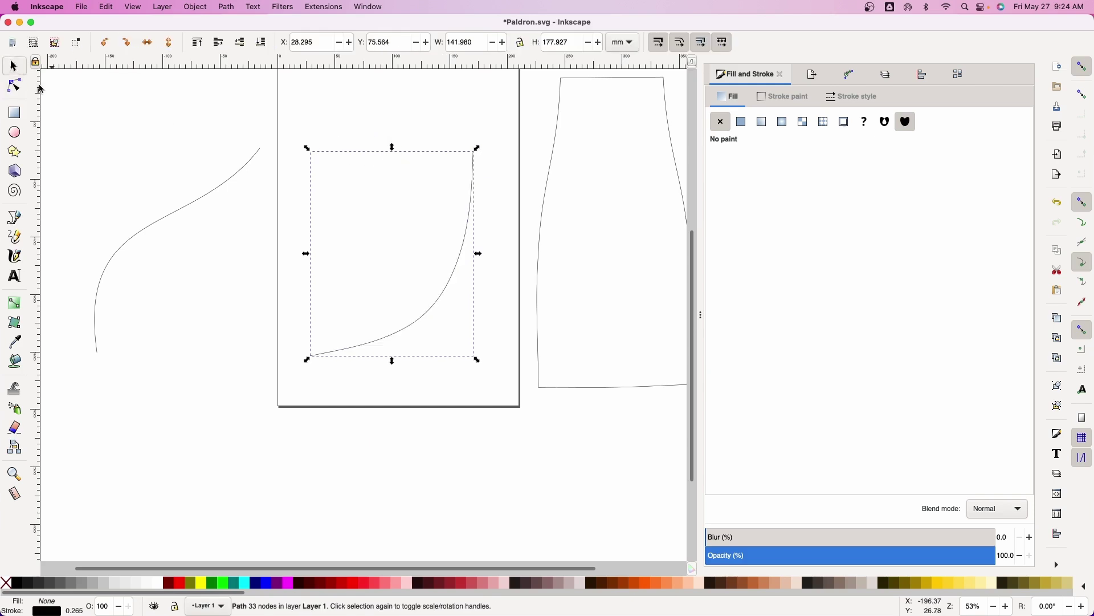
- Draw a rectangle above the curve and give it a linear gradient fill
left_click(337, 120)
left_click(14, 114)
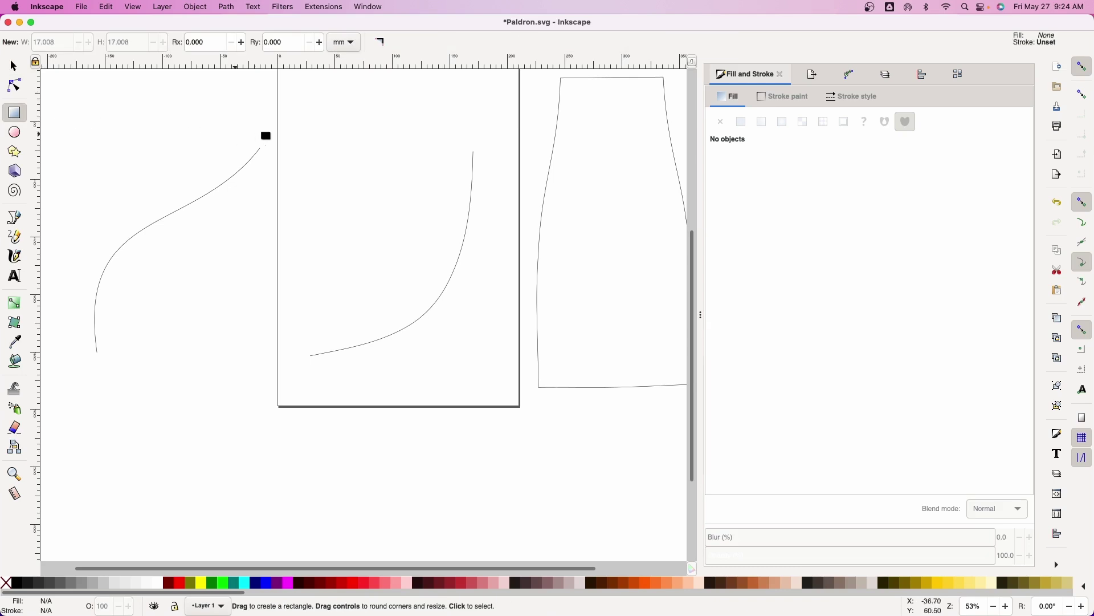
mouse_move(340, 199)
left_mouse_down()
mouse_move(365, 245)
mouse_move(366, 230)
left_mouse_up()
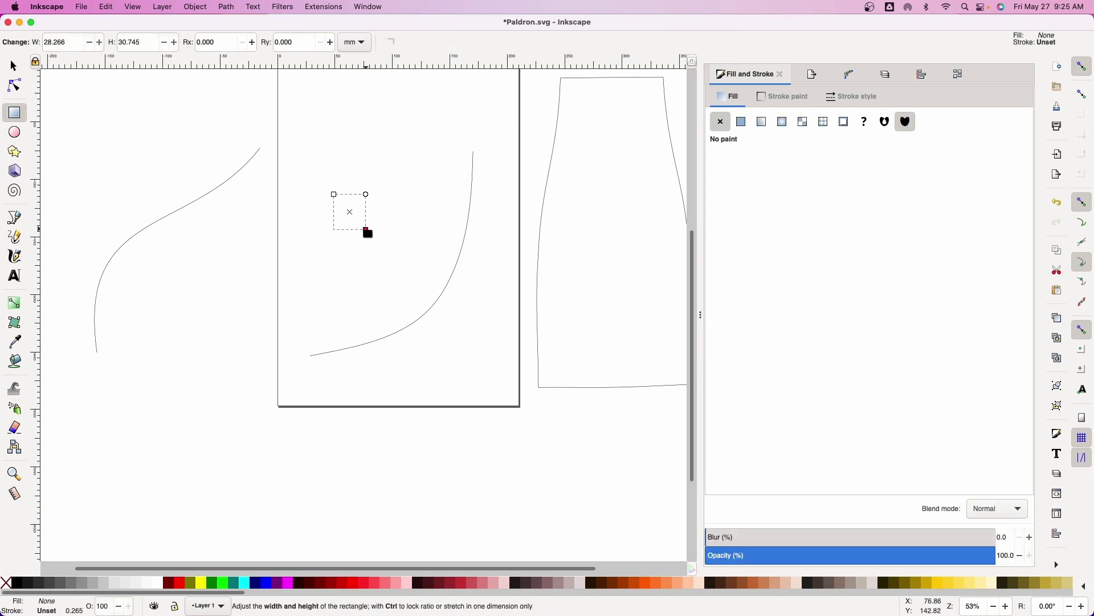
left_click(761, 122)
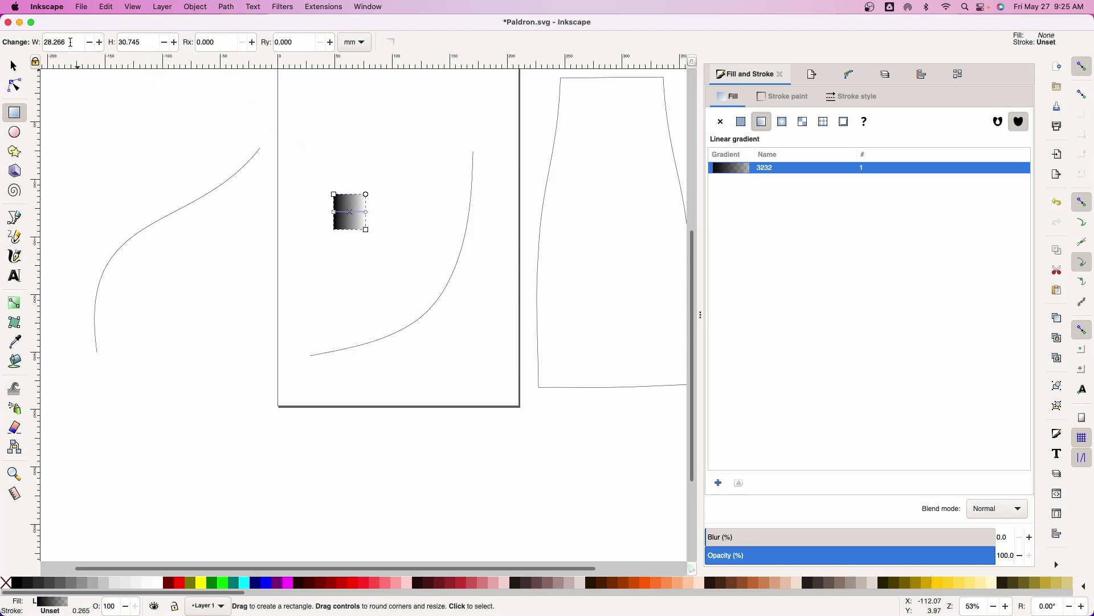
- Resize the rectangle to 4.5 mm wide and 4.5 mm high
left_click_drag(71, 42, 36, 43)
type("4.5")
key("Return")
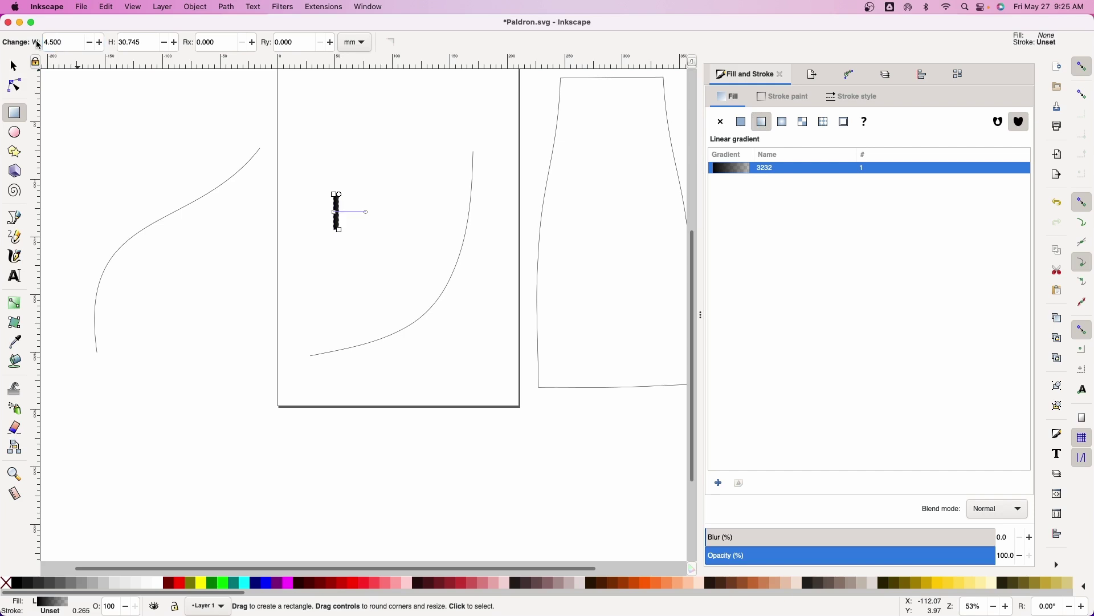
left_click_drag(145, 43, 98, 43)
type("4.5")
key("Return")
- Align the gradient's start and end handles with the square's left and right edges
key("g")
scroll(331, 210, "up", 6, "ctrl")
left_click(390, 312)
left_click_drag(394, 320, 395, 198)
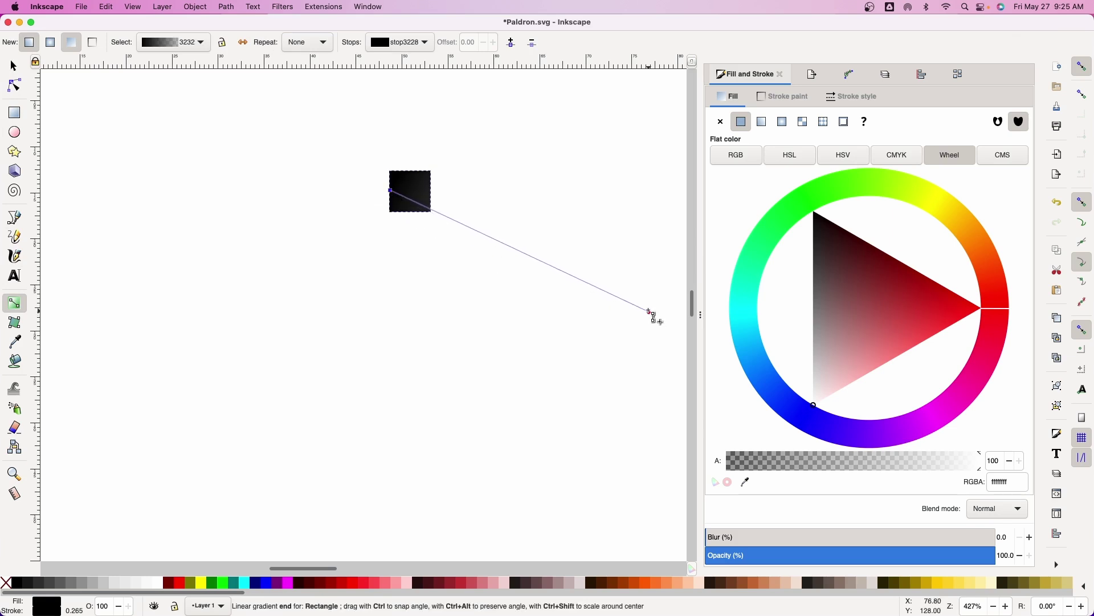
left_click_drag(649, 312, 437, 200)
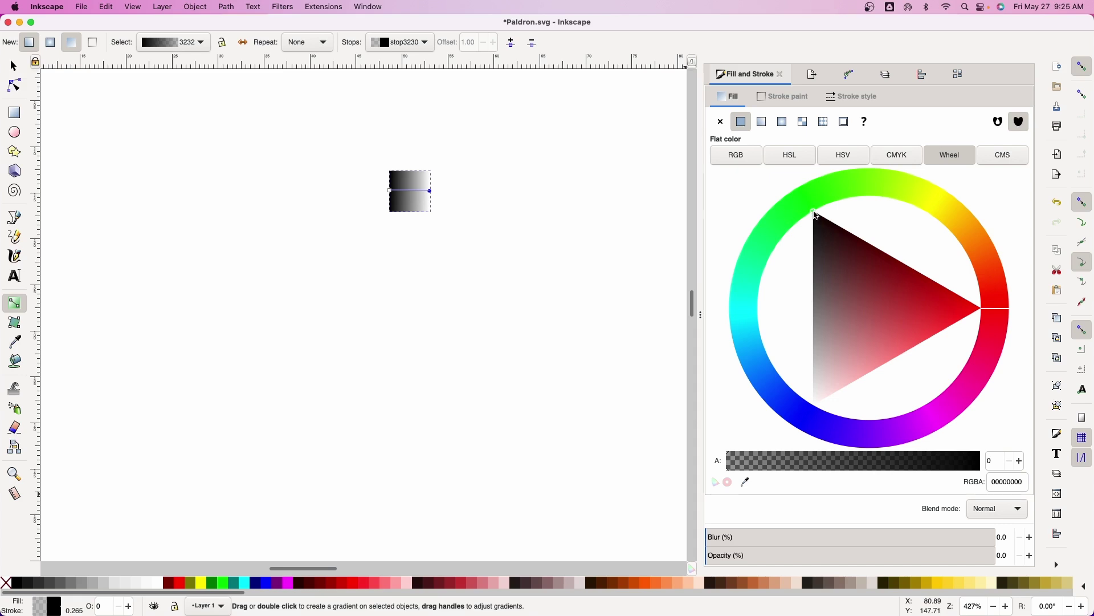
- Set the gradient's end stop to fully opaque white (ffffffff)
mouse_move(817, 230)
left_mouse_down()
mouse_move(785, 426)
mouse_move(798, 433)
left_mouse_up()
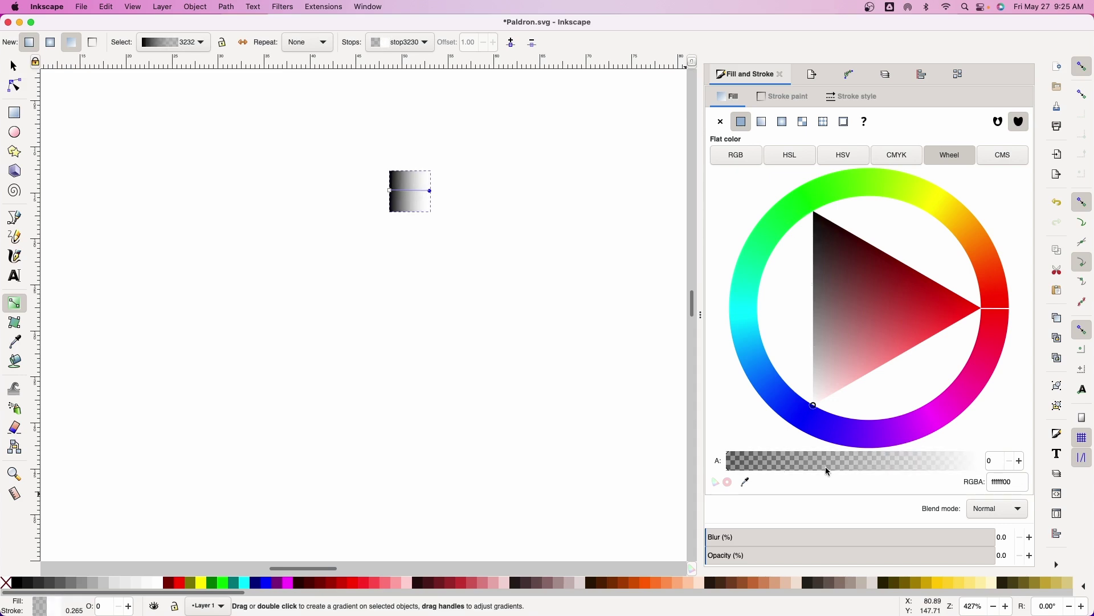
left_click(836, 462)
left_click_drag(913, 473, 996, 481)
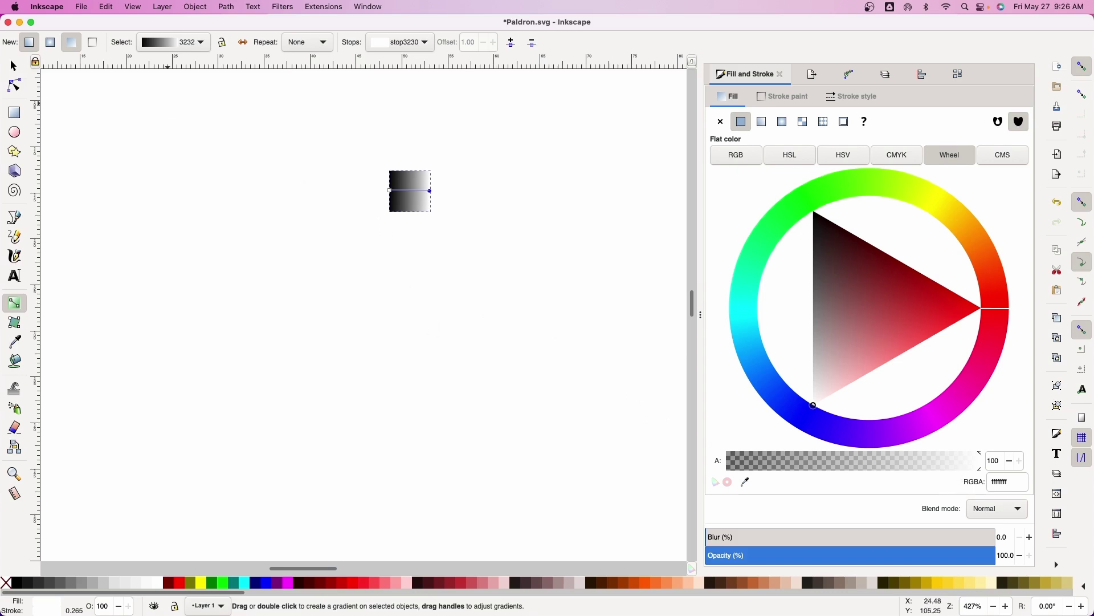
key("s")
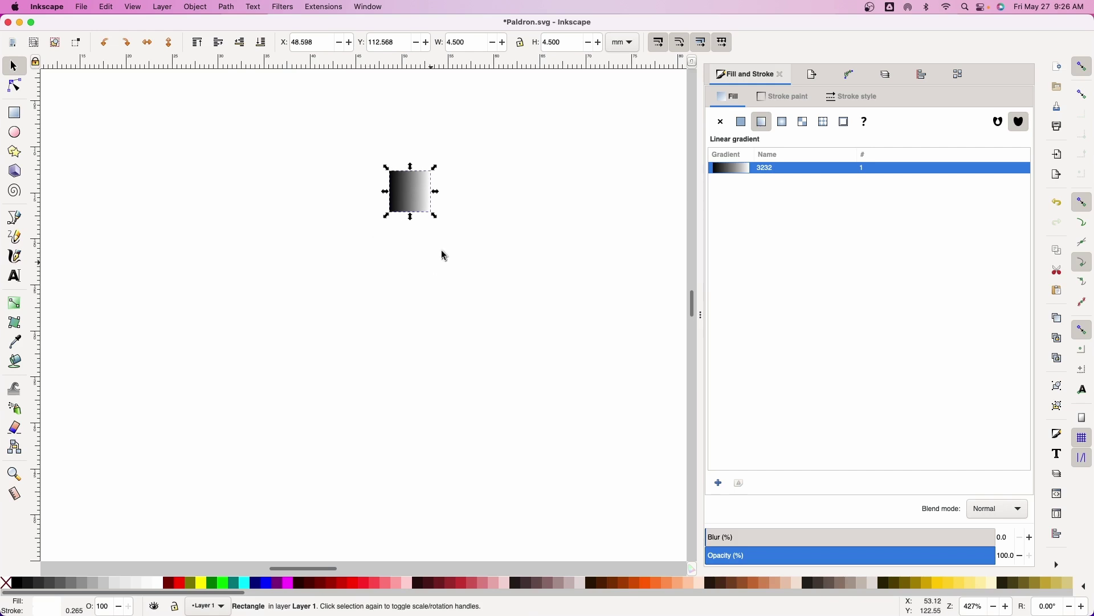
- Create a clone of the gradient square
left_click(106, 8)
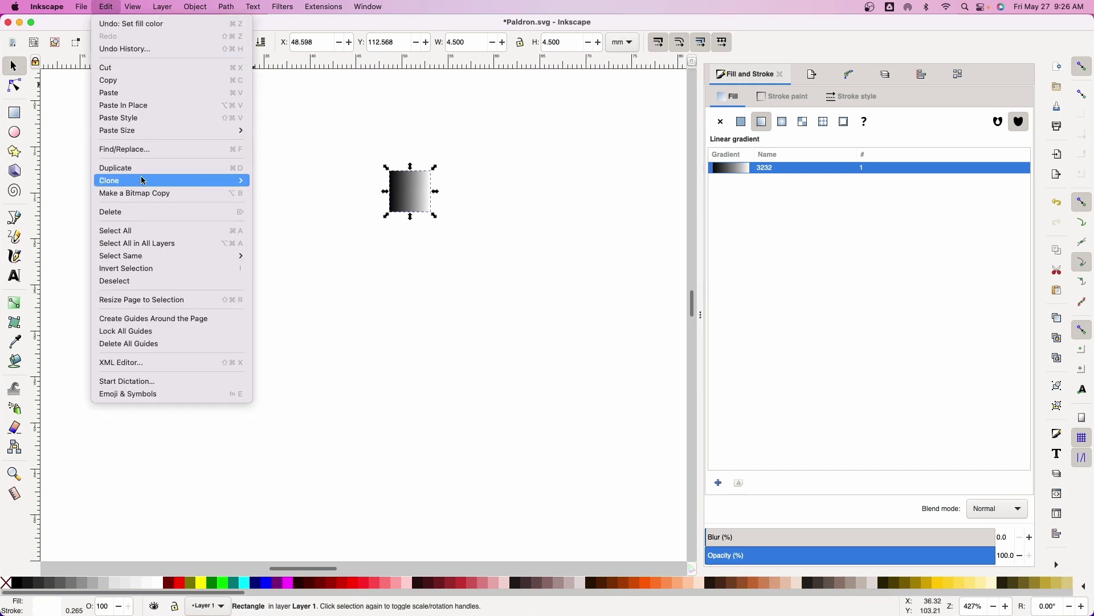
mouse_move(207, 180)
left_click(273, 180)
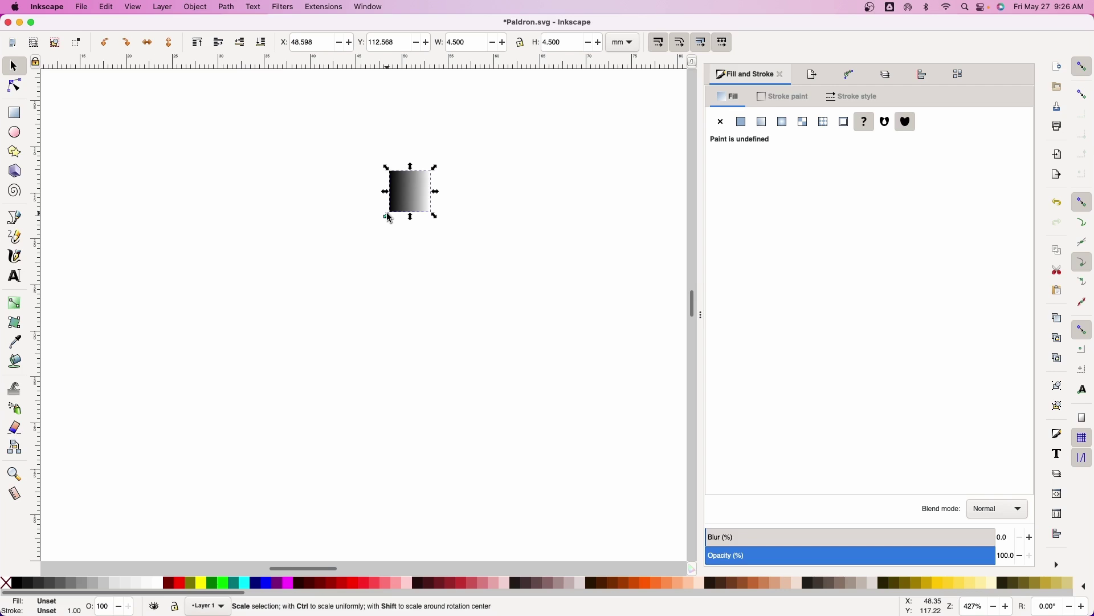
- Convert the clone into a marker with Objects to Marker
left_click(196, 6)
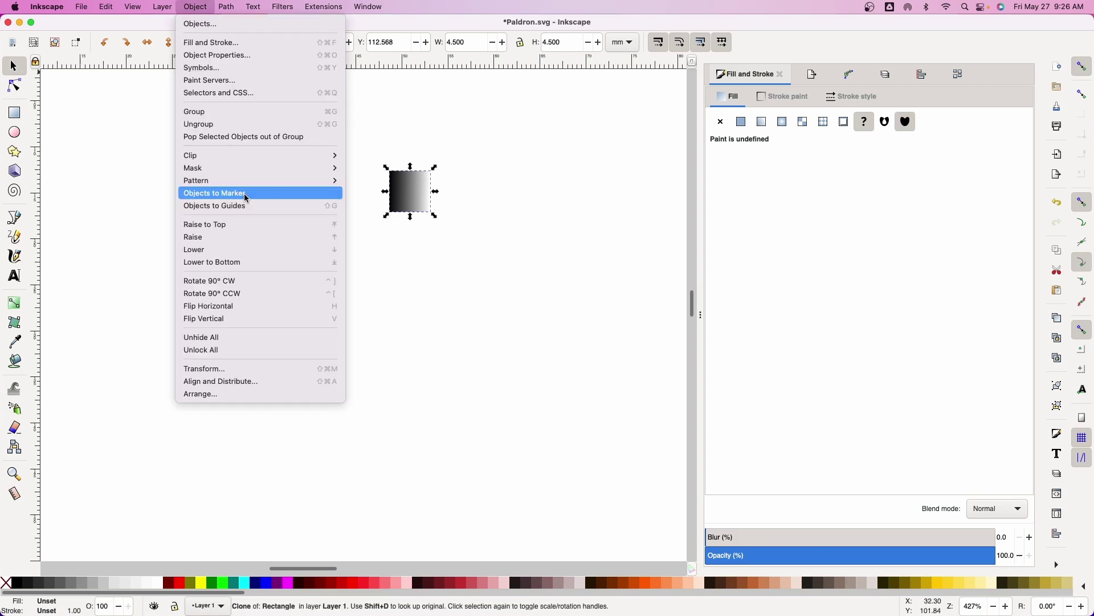
left_click(367, 84)
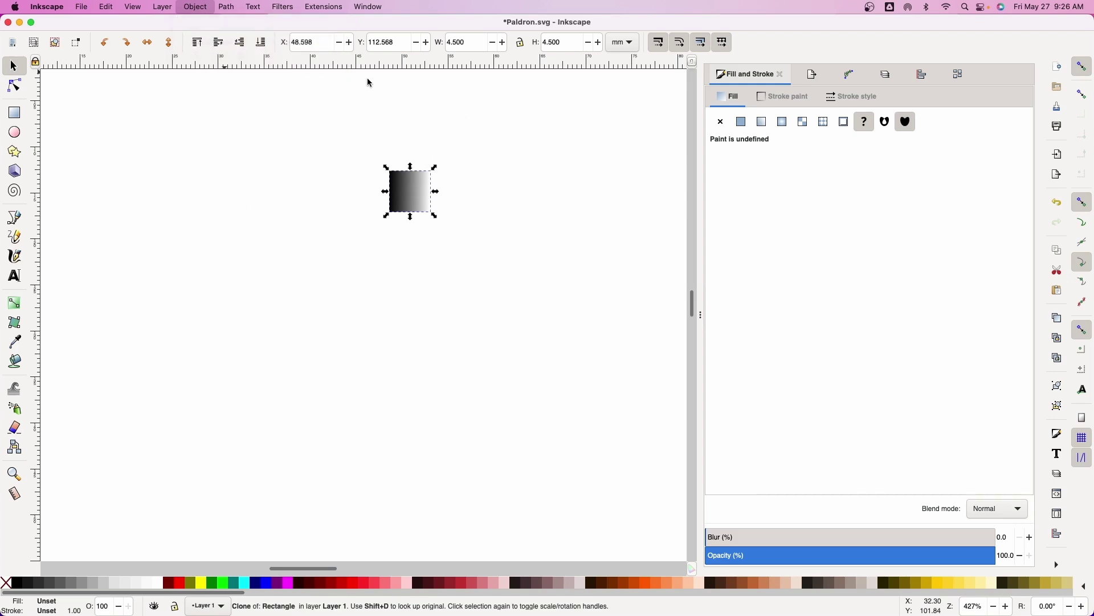
left_click(203, 11)
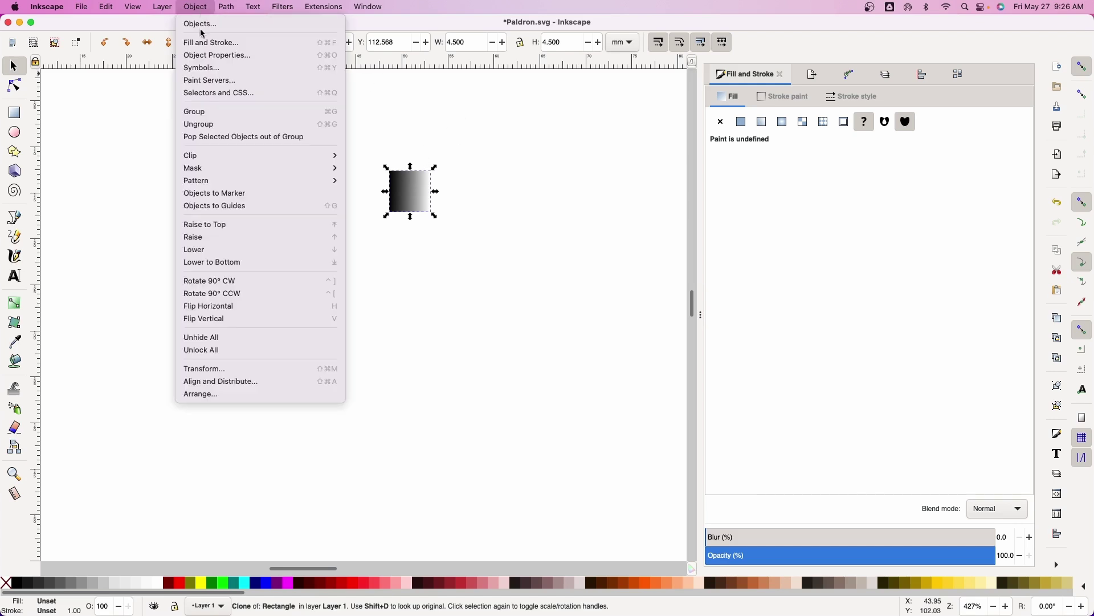
left_click(206, 194)
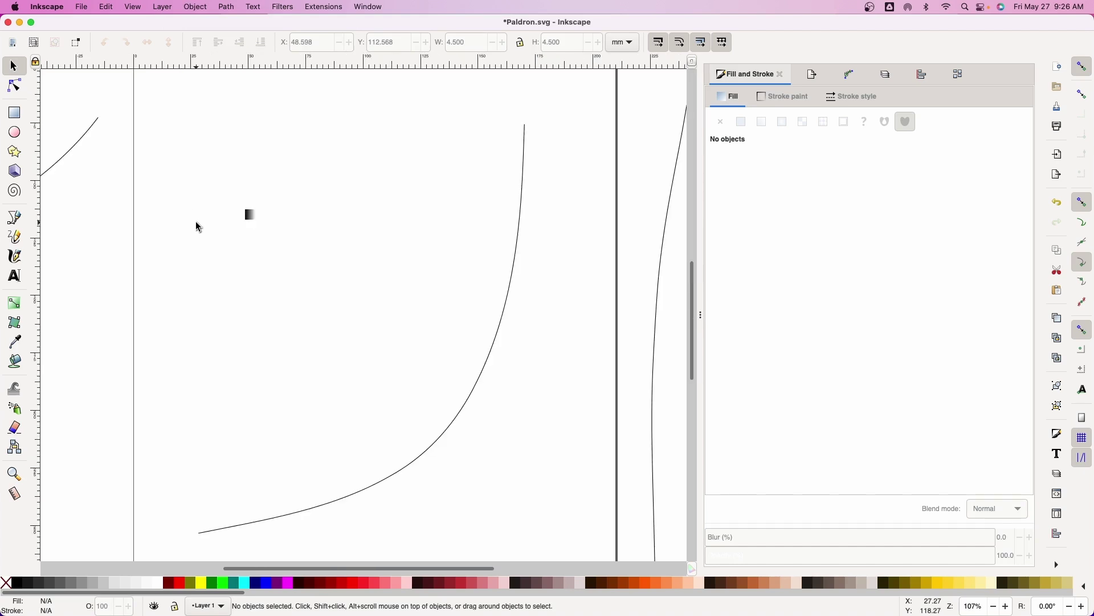
- Set the 33-node curve's middle marker to the new gradient-square marker in Stroke style
key("ctrl+shift+7")
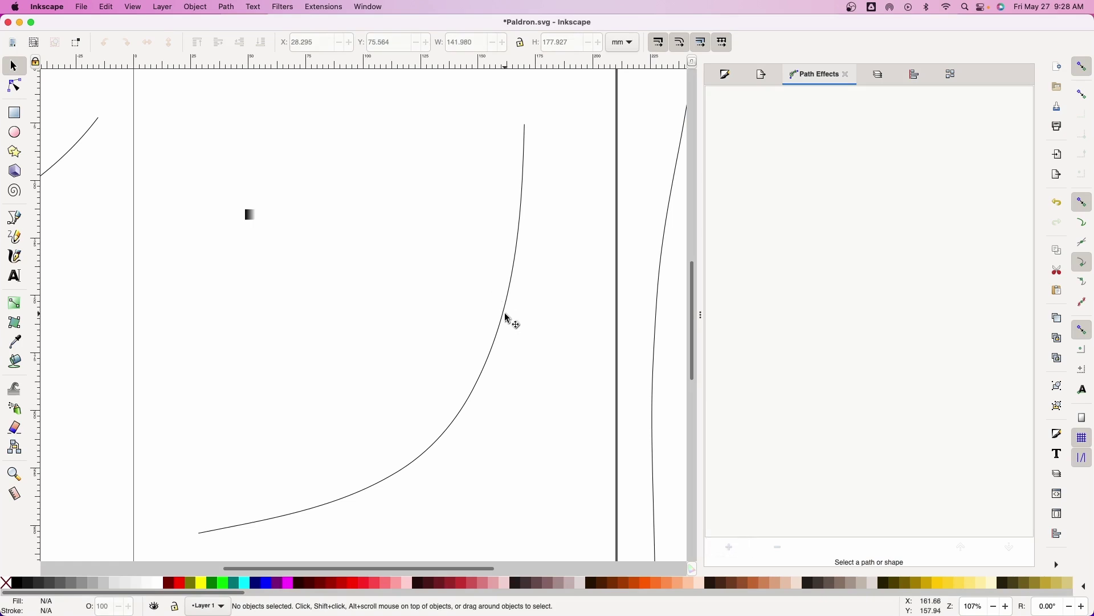
left_click(506, 318)
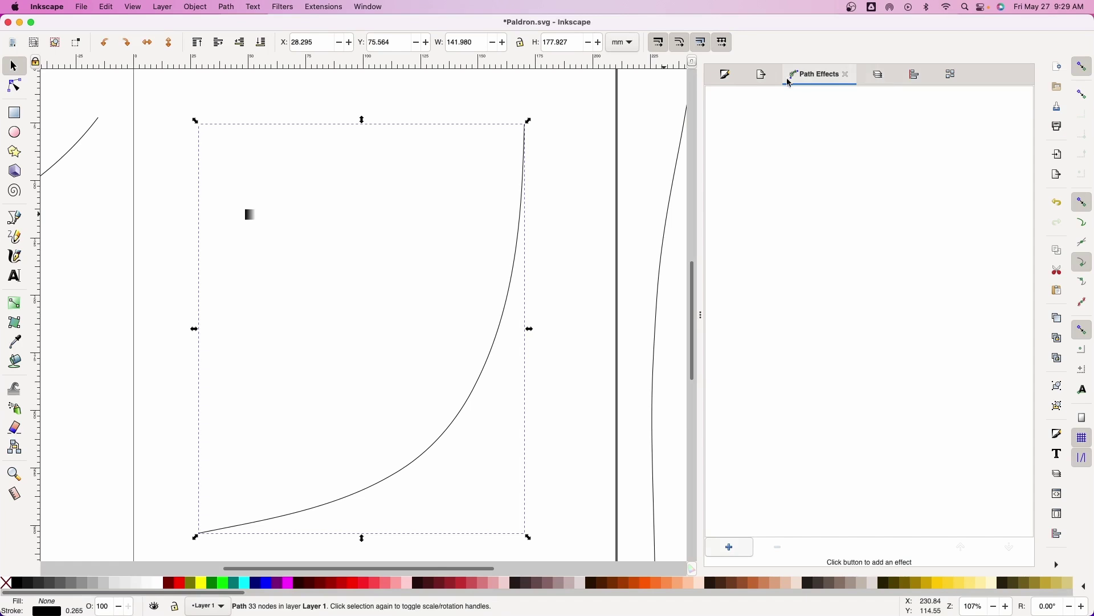
left_click(726, 74)
left_click(867, 98)
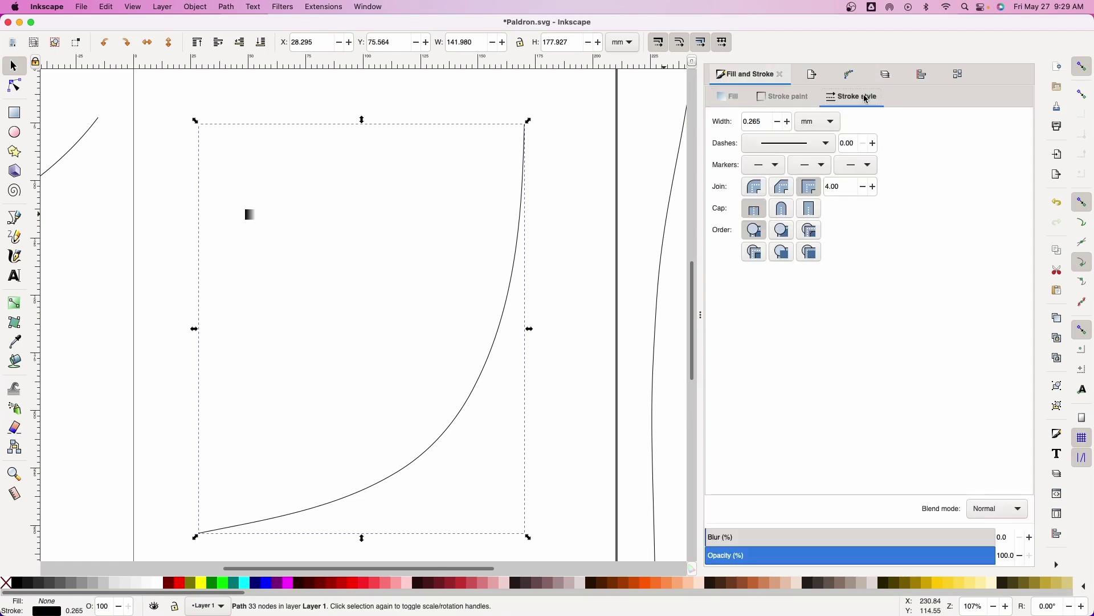
left_click(825, 169)
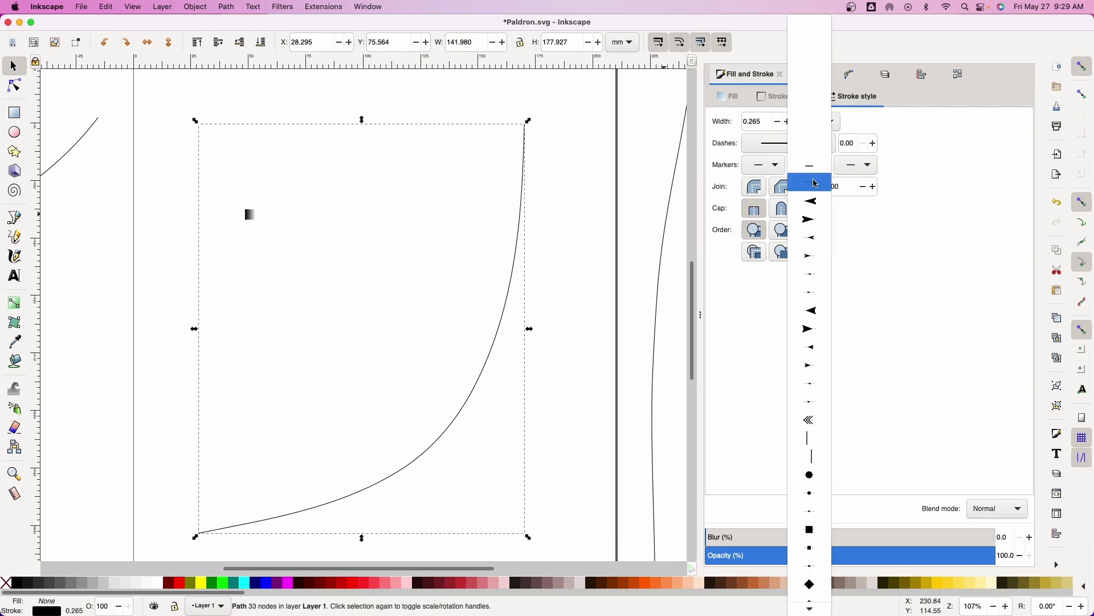
left_click(816, 183)
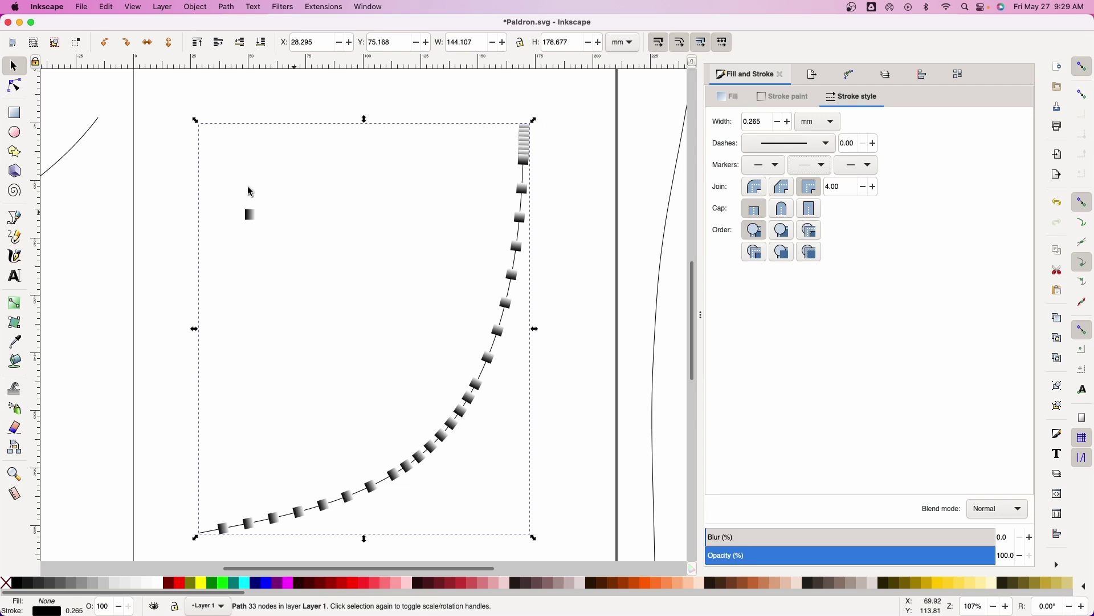
scroll(237, 203, "up", 2)
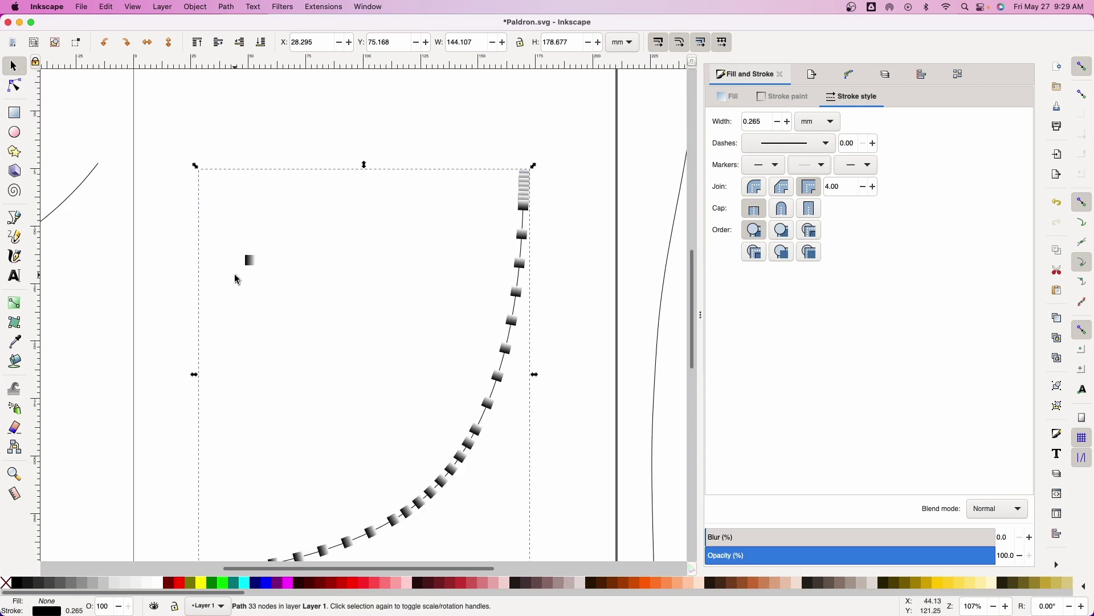
- Drag the square's gradient end handle upward so the shading runs diagonally across it
left_click(248, 275)
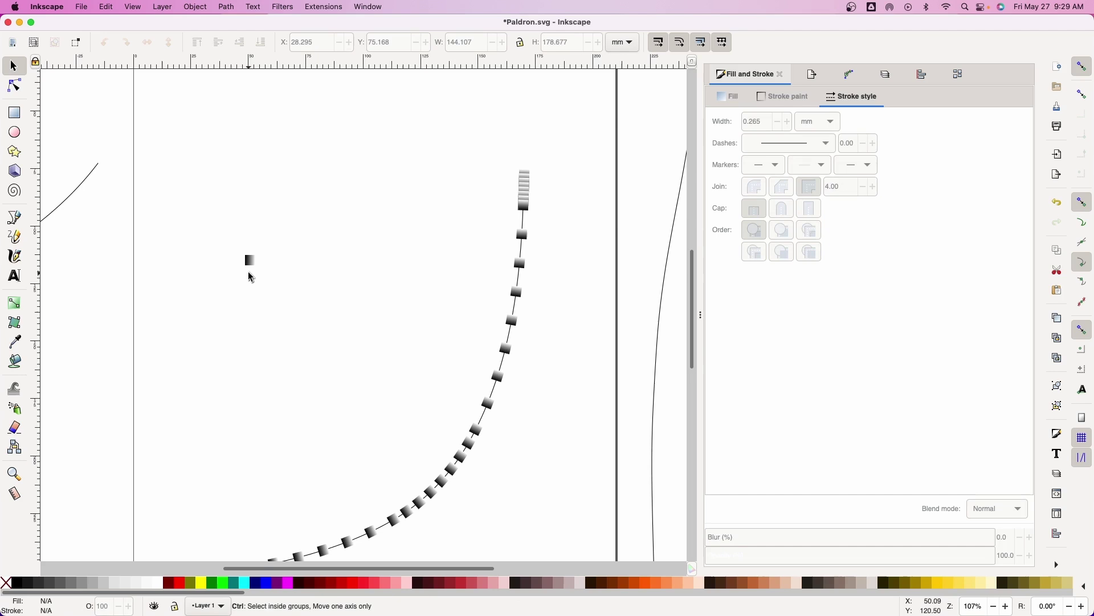
scroll(248, 271, "up", 2, "ctrl")
key("g")
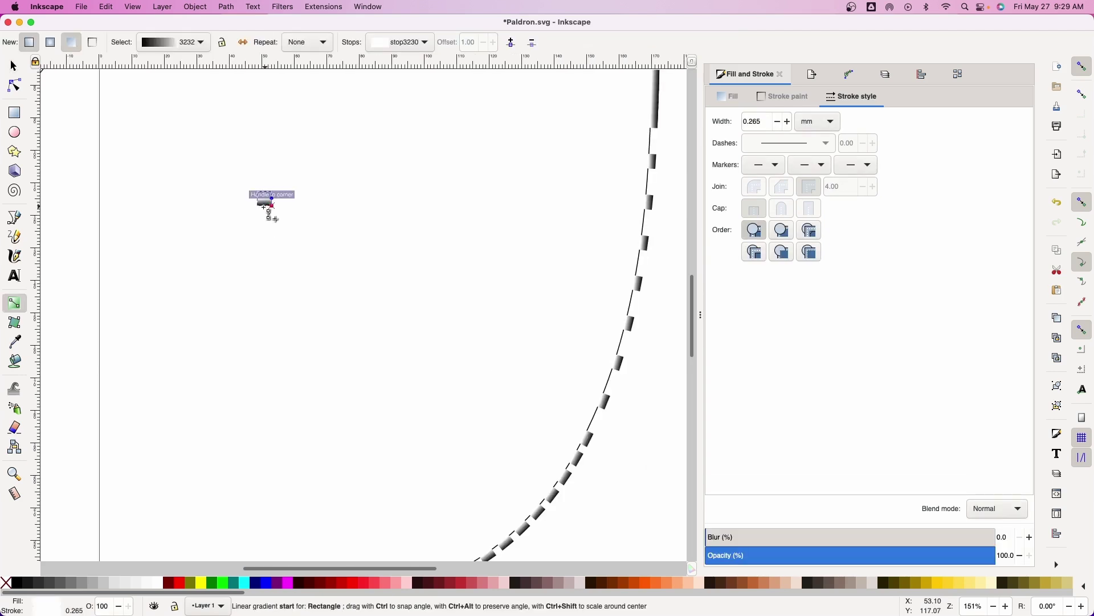
left_click(271, 214)
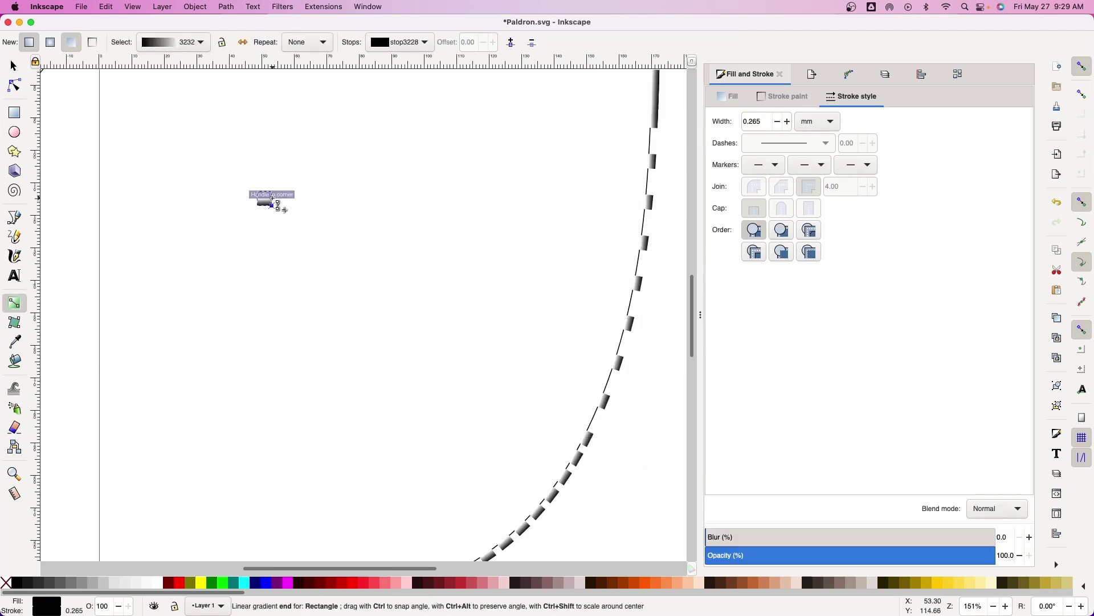
left_click_drag(274, 197, 274, 188)
left_click(273, 192)
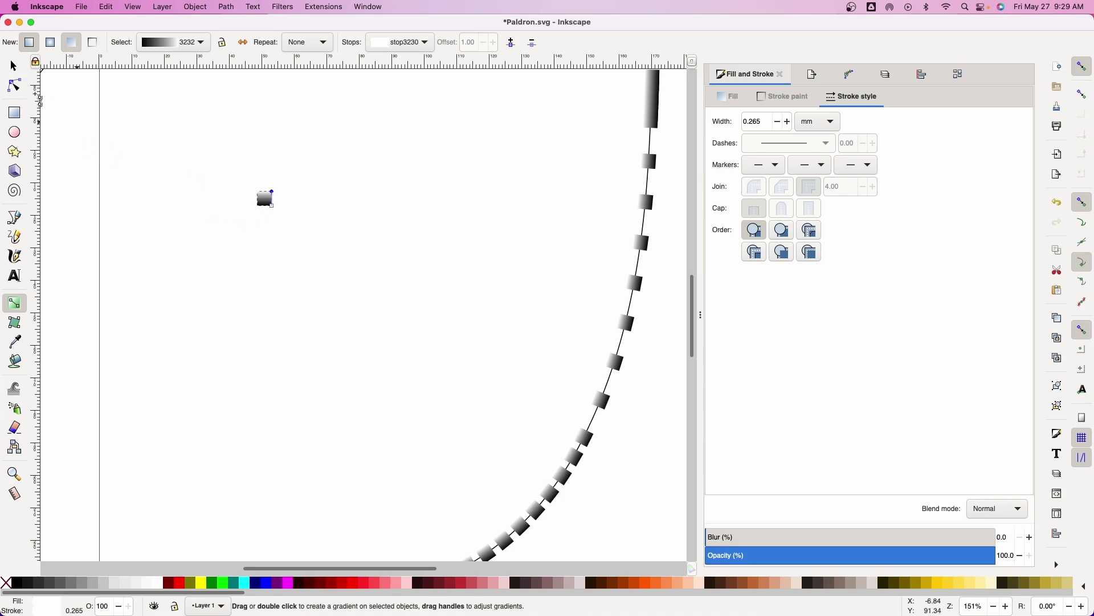
left_click(14, 66)
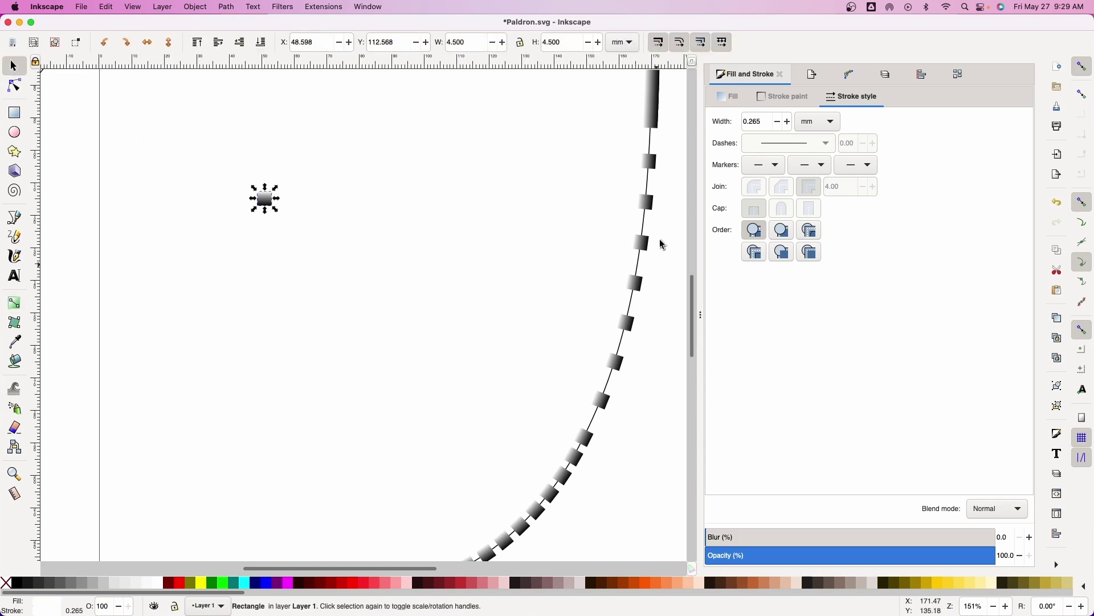
- Shorten the small gradient rectangle from its top edge to 4.5 × 4.569 mm, shrinking the curve's markers
left_click_drag(265, 186, 268, 210)
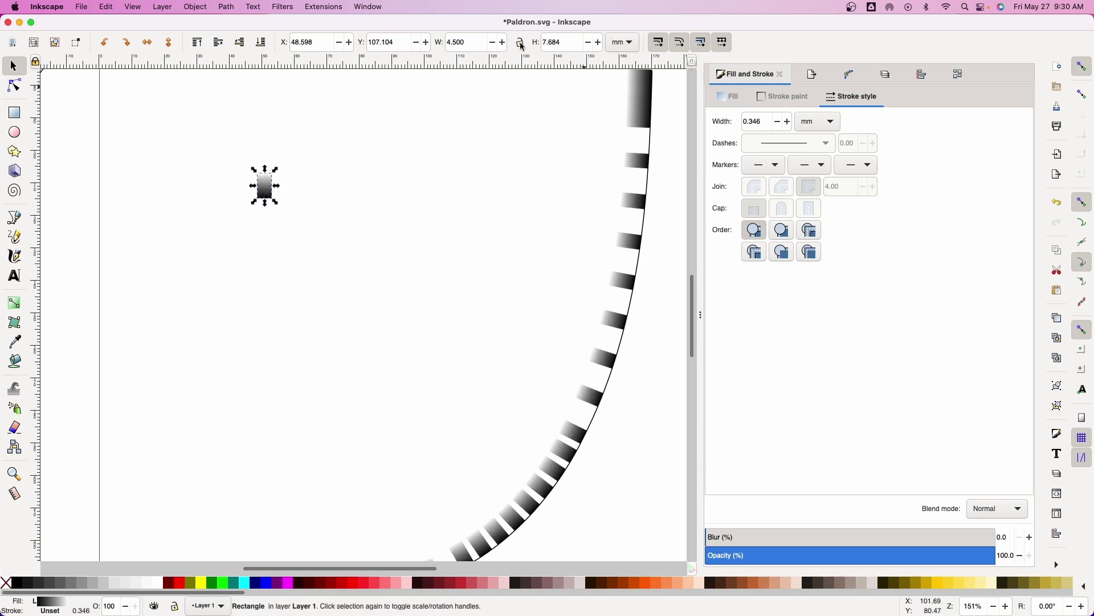
left_click_drag(573, 36, 529, 46)
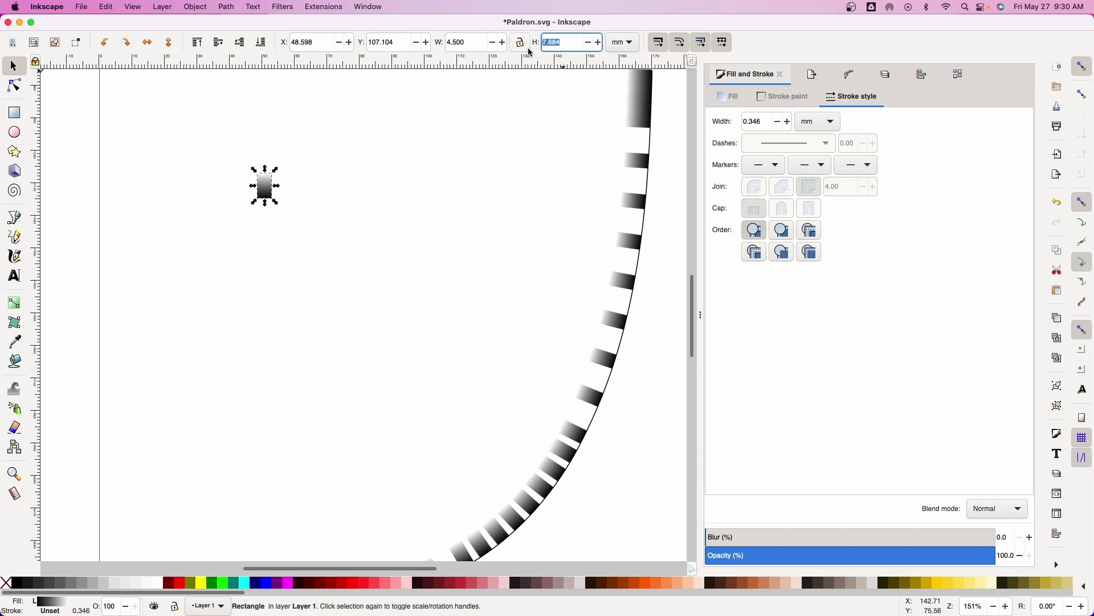
left_click(285, 164)
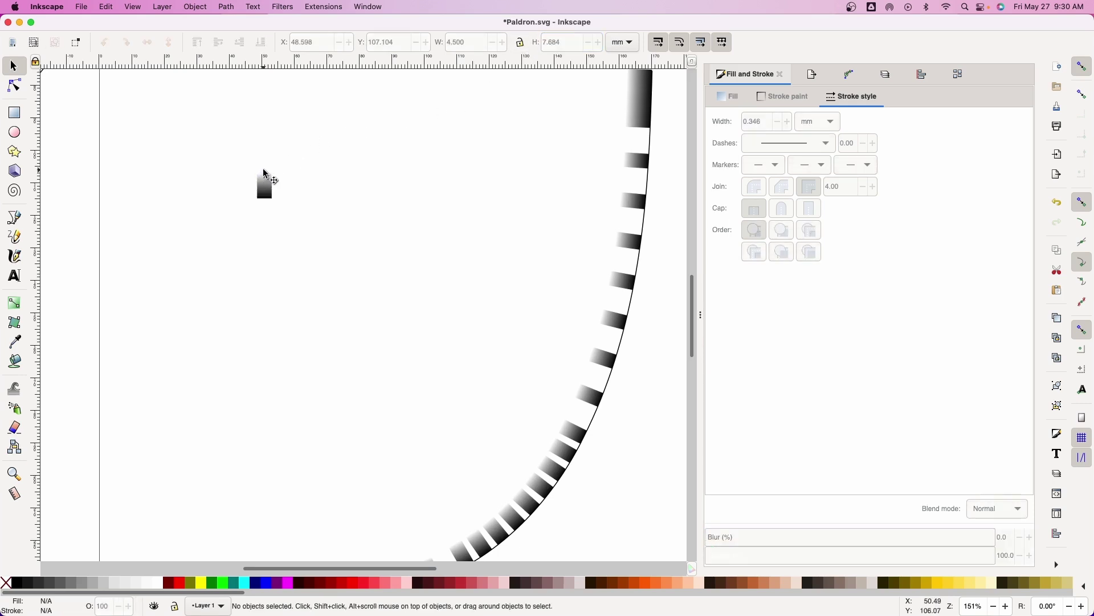
left_click(264, 177)
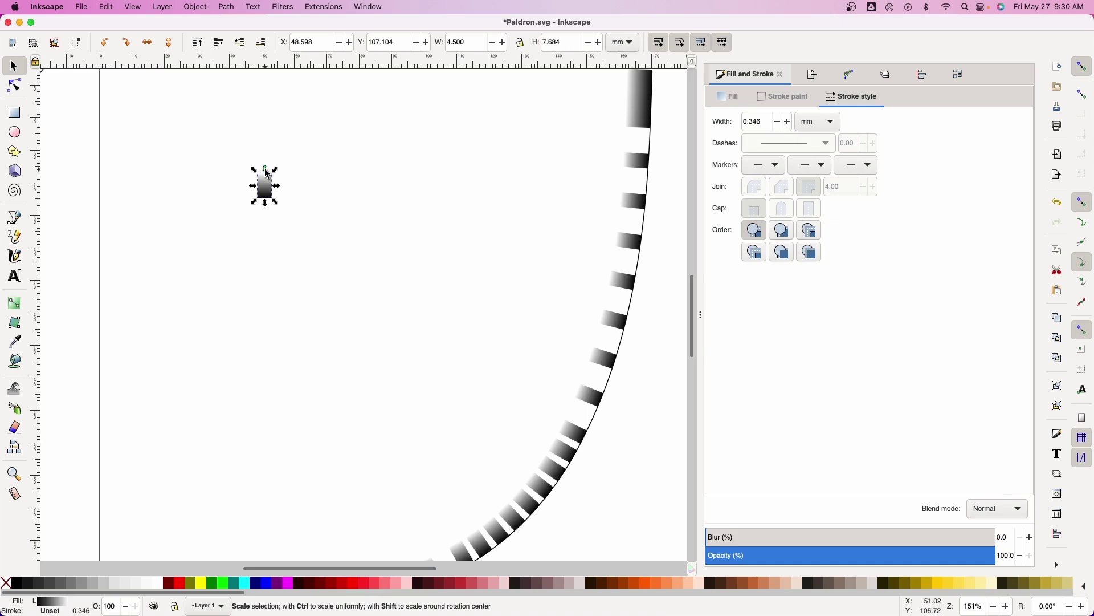
left_click_drag(265, 170, 268, 177)
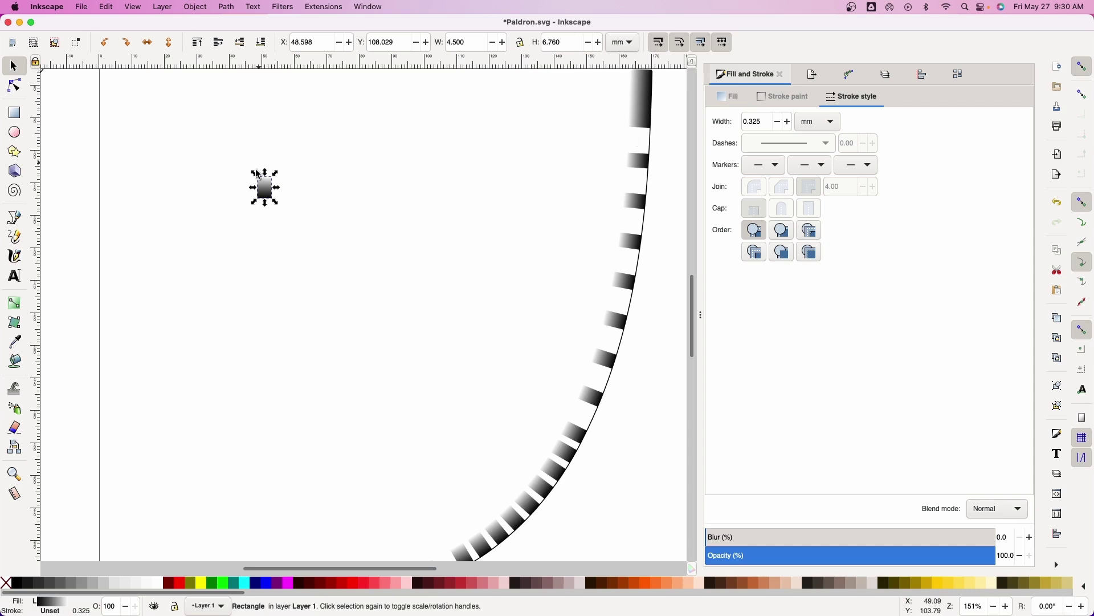
left_click_drag(265, 172, 266, 183)
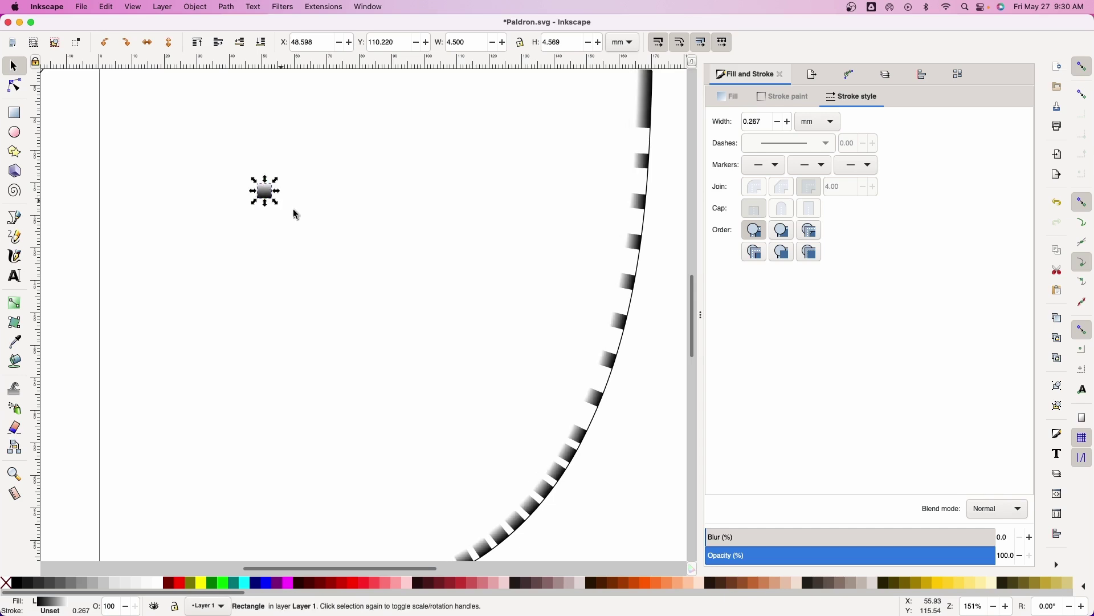
left_click(293, 209)
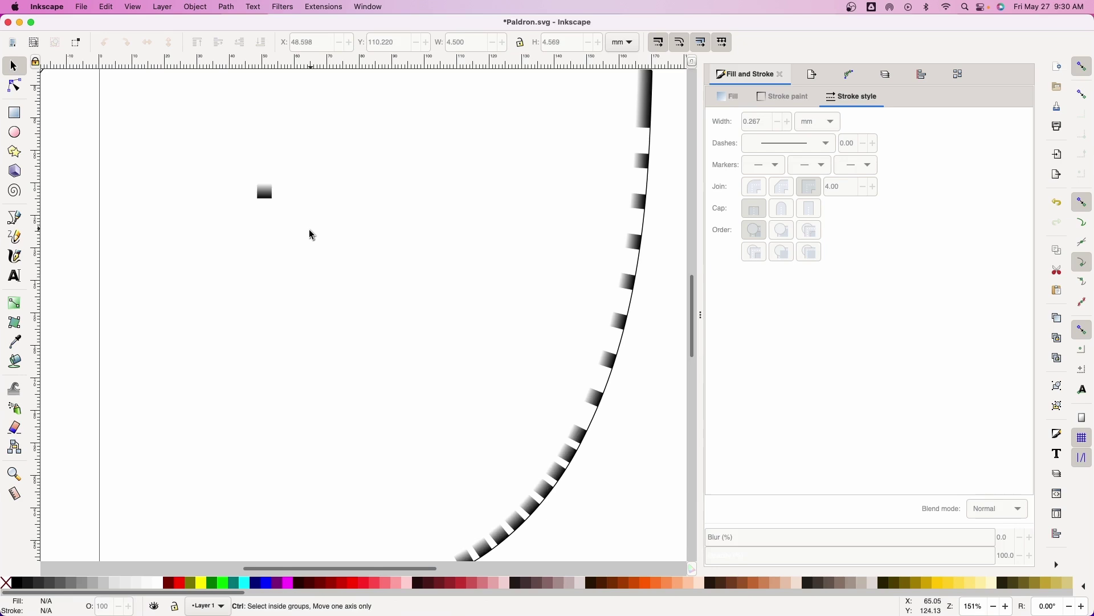
- Move the small gradient rectangle aside, off the curved path
scroll(313, 233, "down", 4, "ctrl")
scroll(309, 229, "up", 2, "ctrl")
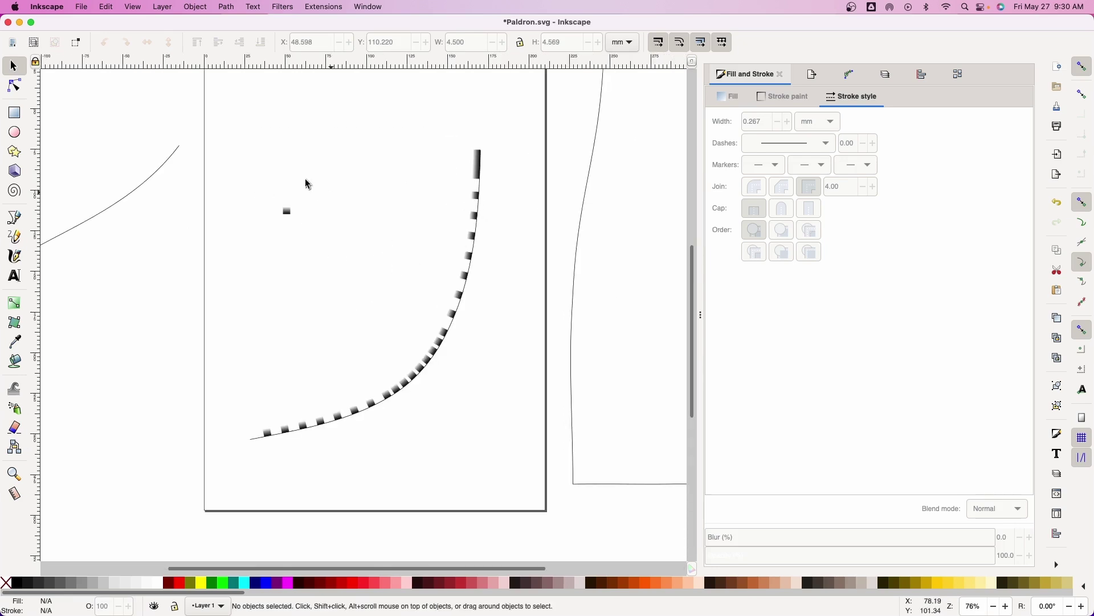
left_click(14, 84)
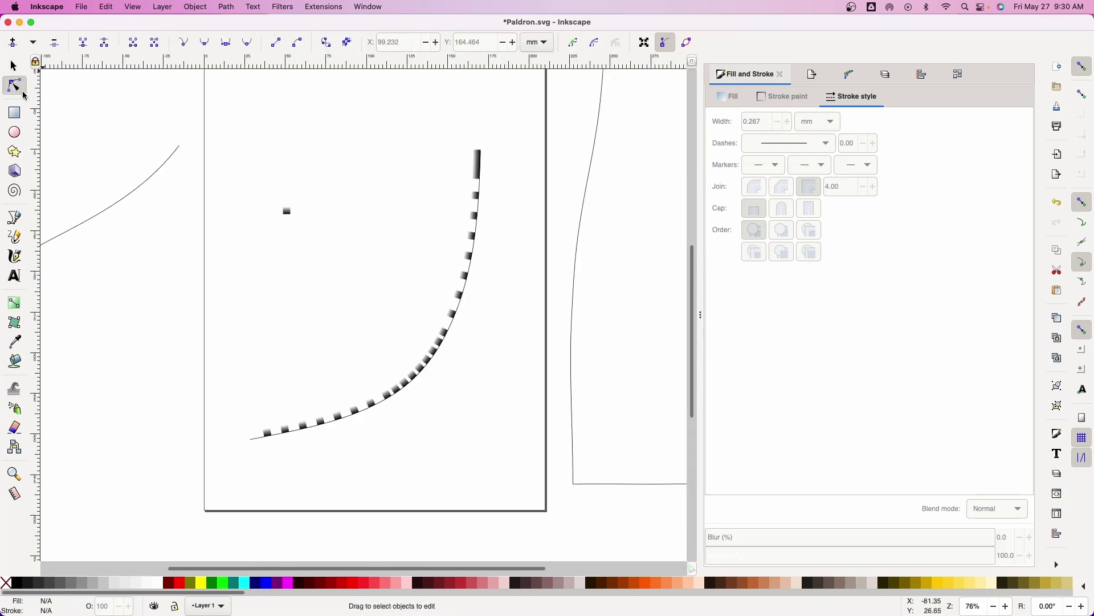
left_click_drag(318, 330, 498, 490)
key("s")
left_click_drag(281, 216, 182, 300)
- Insert new nodes twice across all nodes of the dashed curve, giving 129 nodes for a continuous bevel
left_click(387, 401)
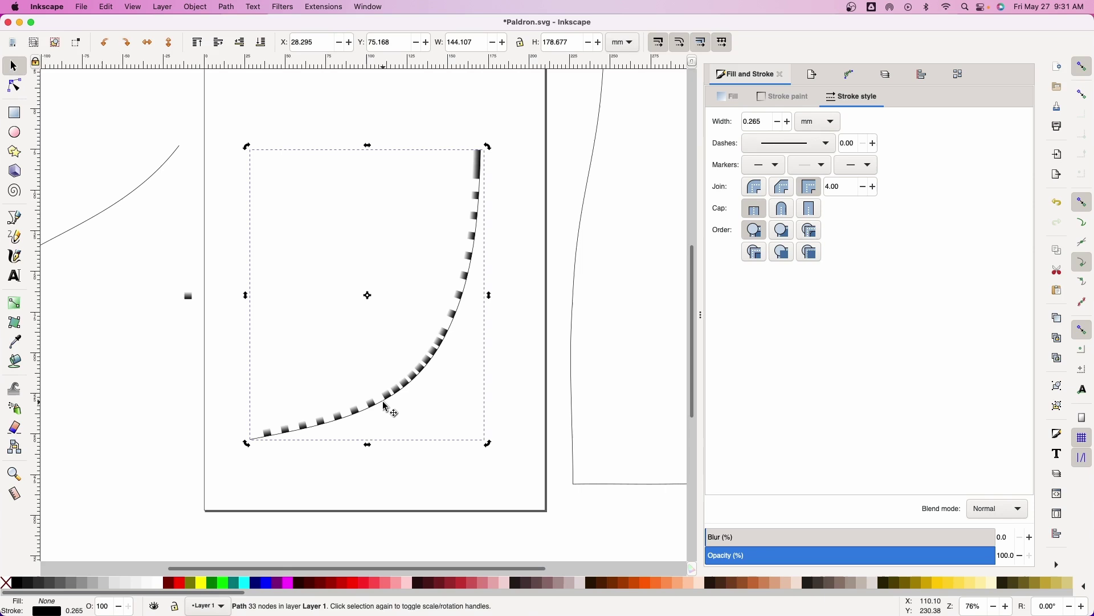
left_click(11, 88)
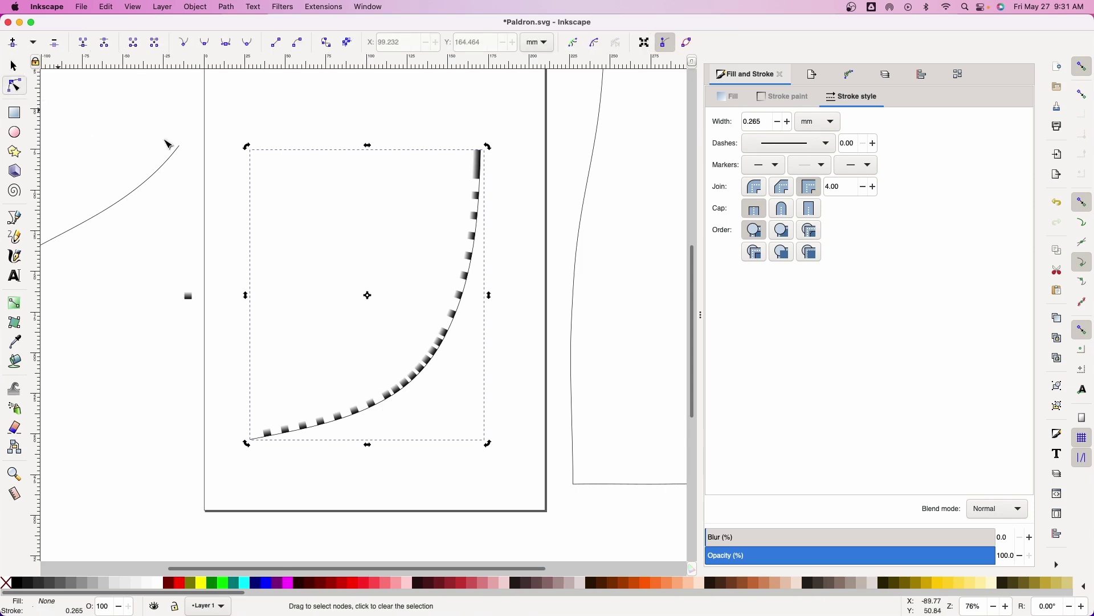
left_click_drag(228, 139, 502, 460)
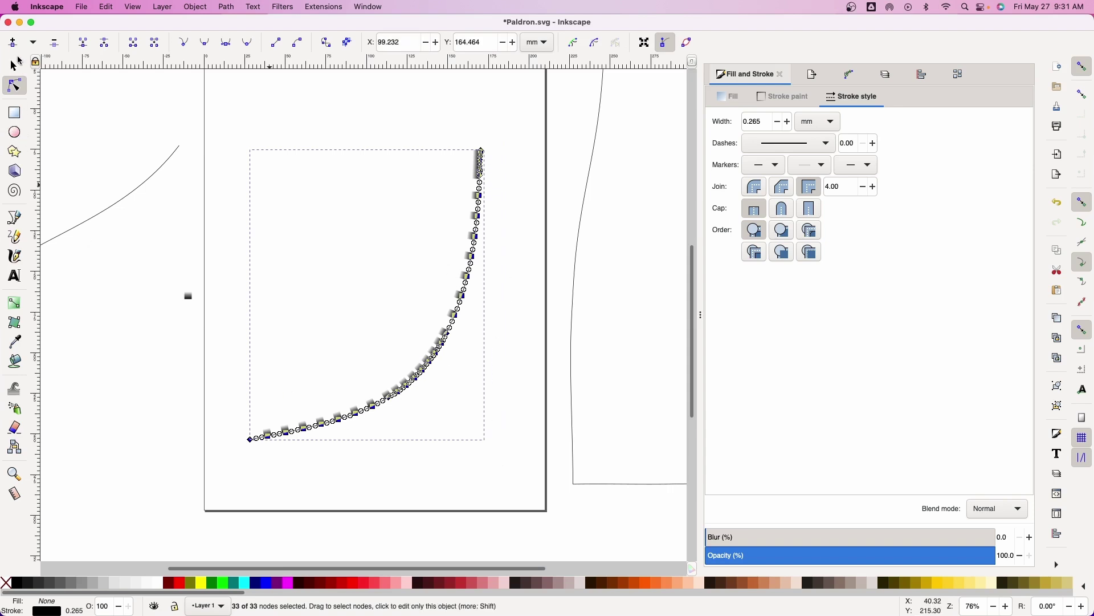
left_click(13, 47)
left_click(14, 47)
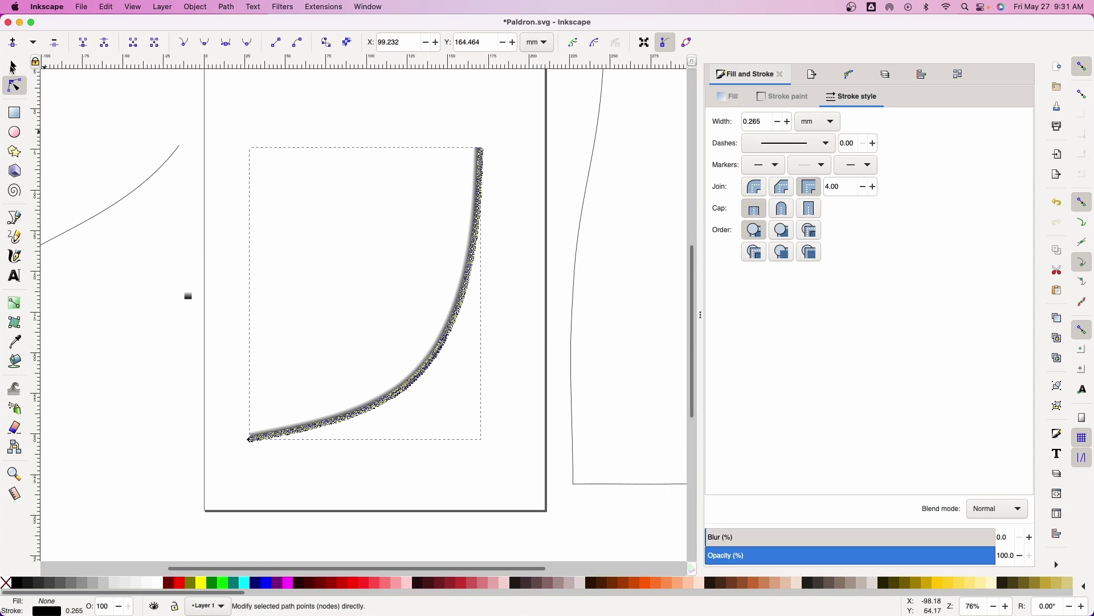
- Move the thin left curve onto the page so its ends meet the bevelled curve's endpoints
key("s")
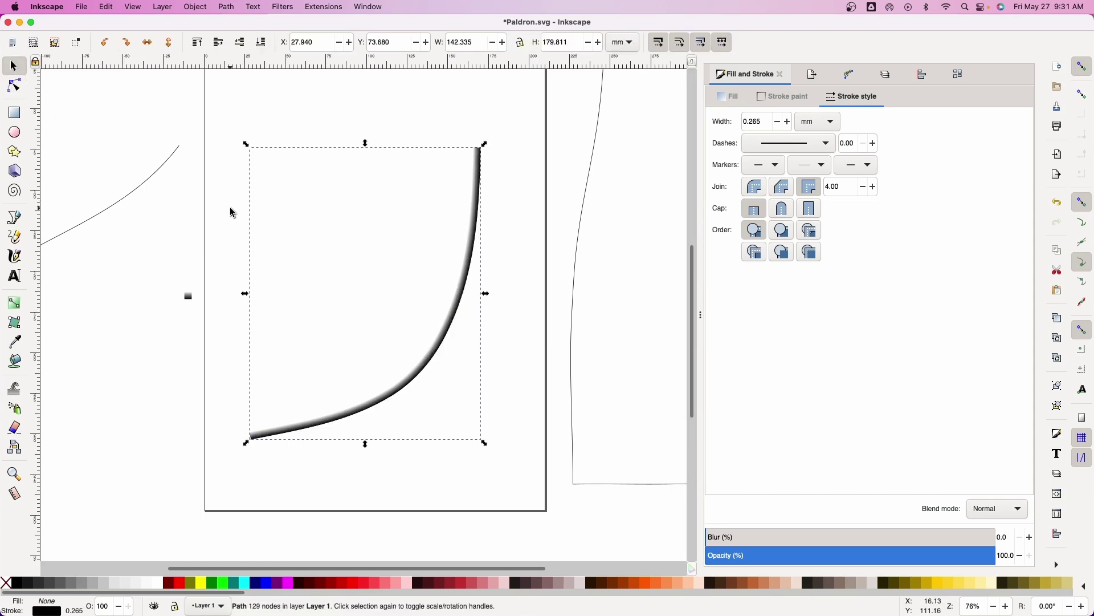
left_click(232, 212)
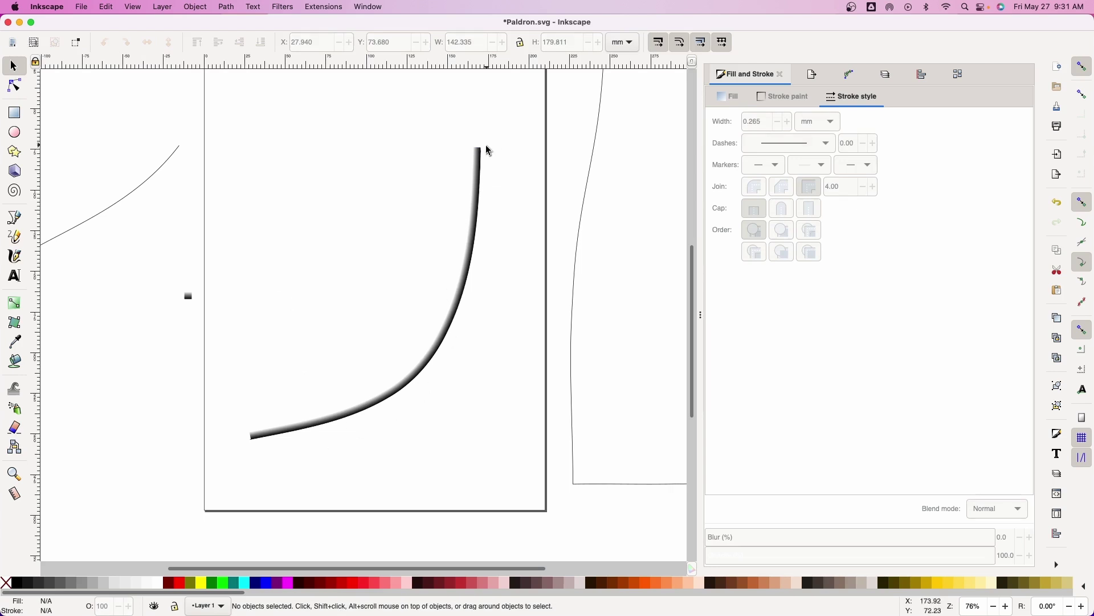
left_click(171, 162)
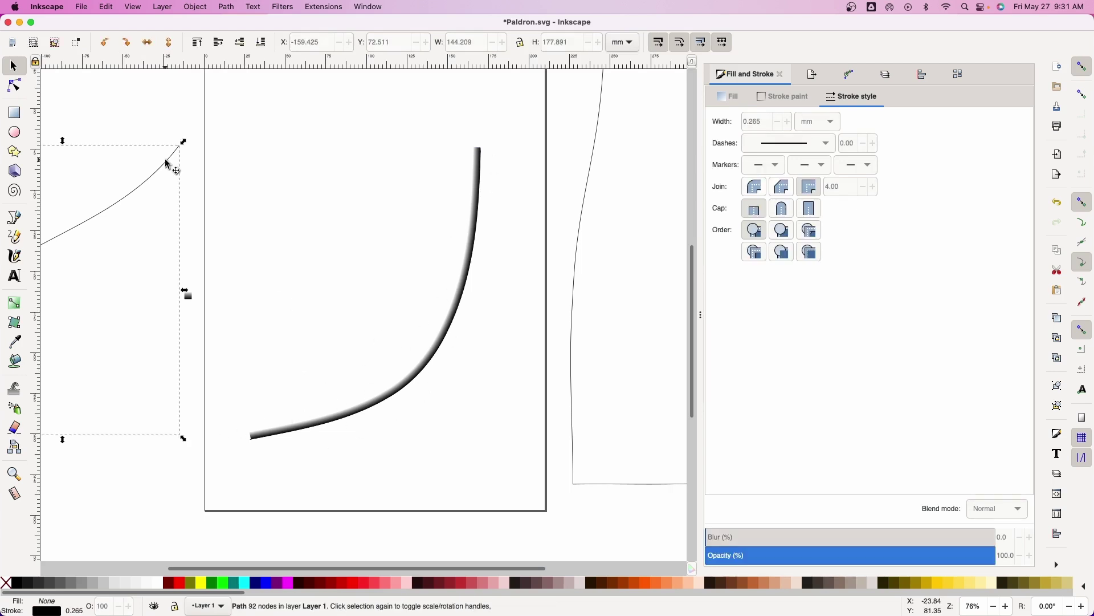
left_click_drag(180, 151, 590, 160)
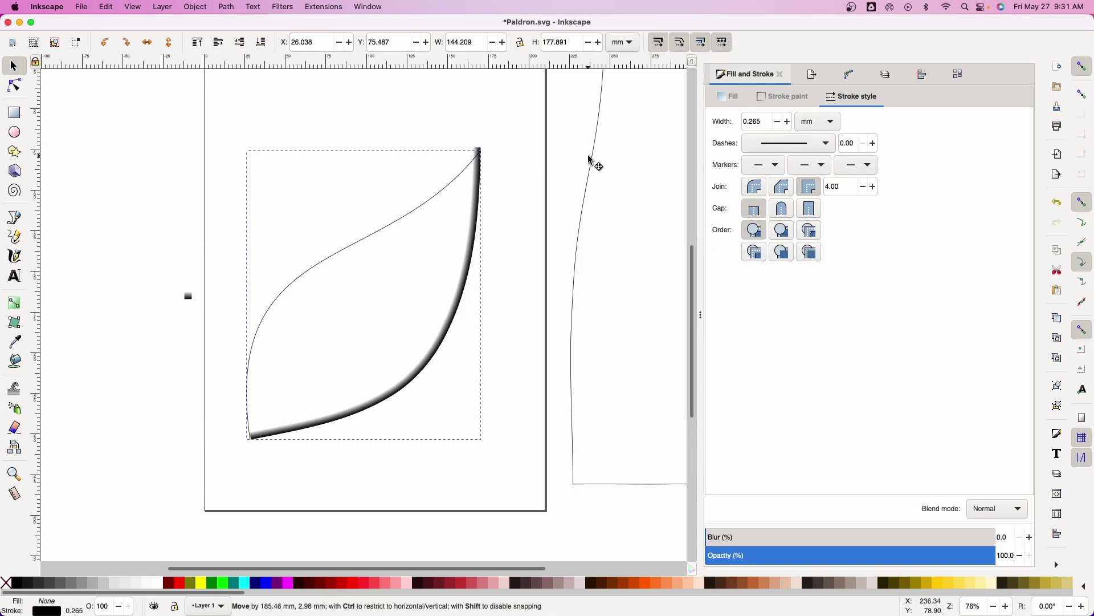
left_click_drag(593, 162, 593, 162)
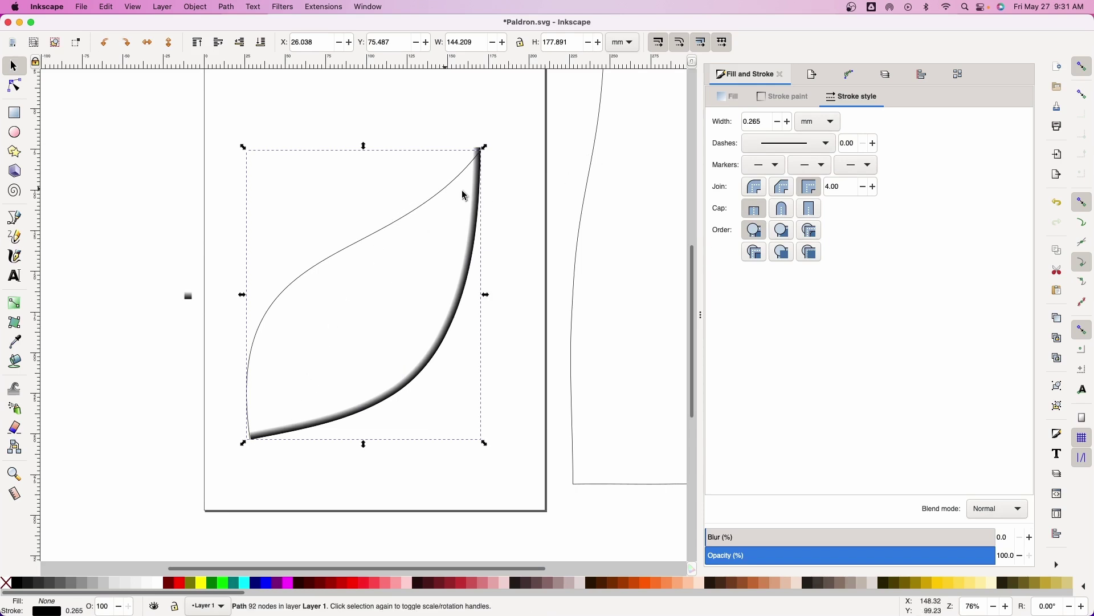
left_click(461, 162)
- Change the bevel path's start marker in Fill and Stroke to extend its lower-left end
scroll(459, 166, "up", 4, "ctrl")
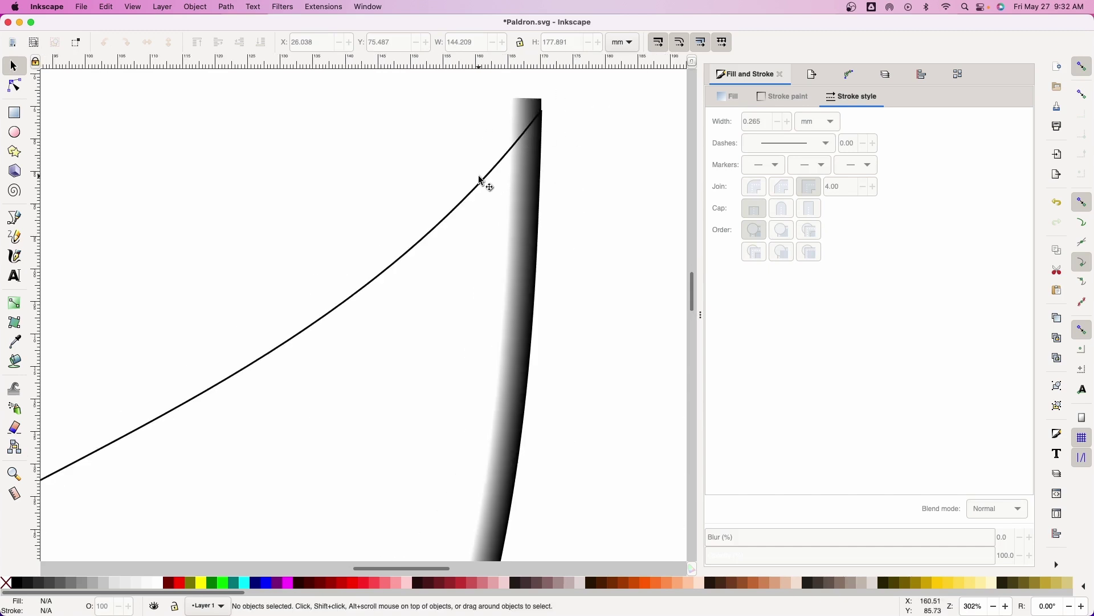
scroll(484, 180, "down", 5)
scroll(318, 335, "up", 3, "ctrl")
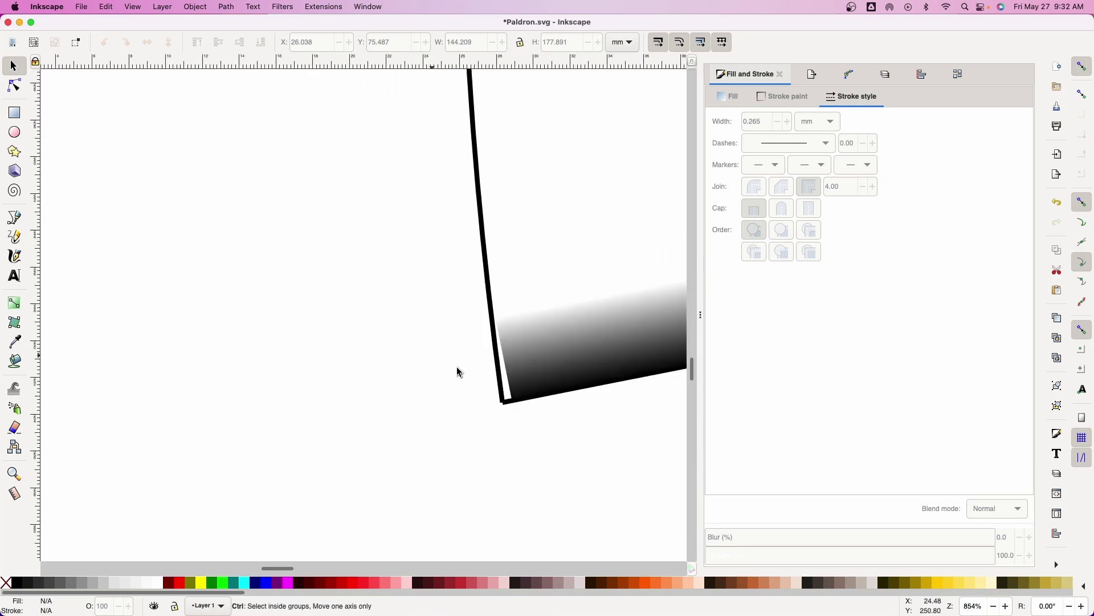
left_click(542, 379)
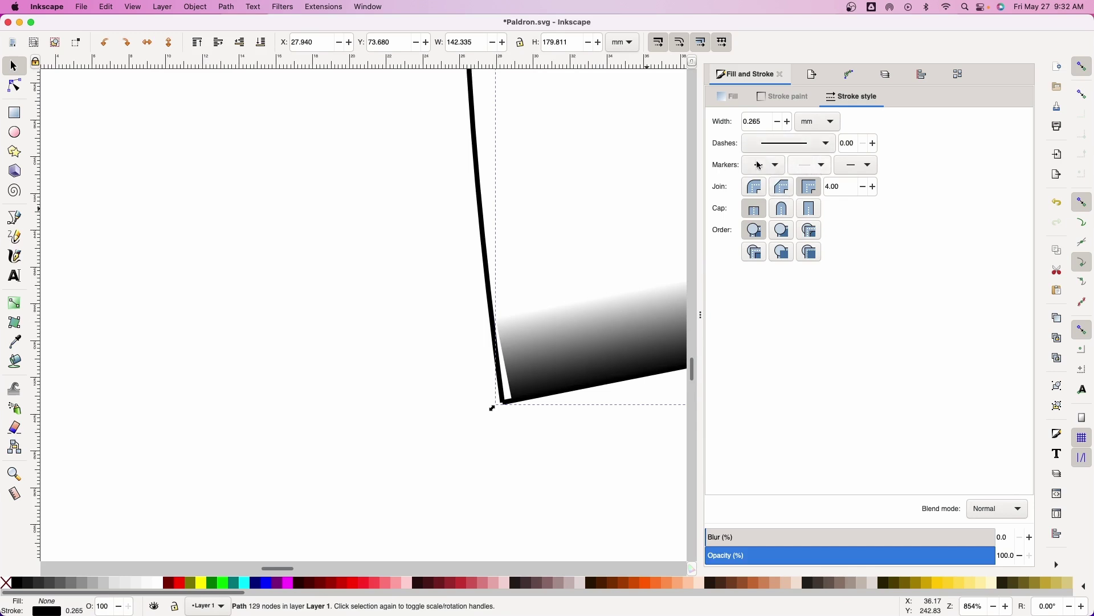
left_click(781, 167)
left_click(769, 185)
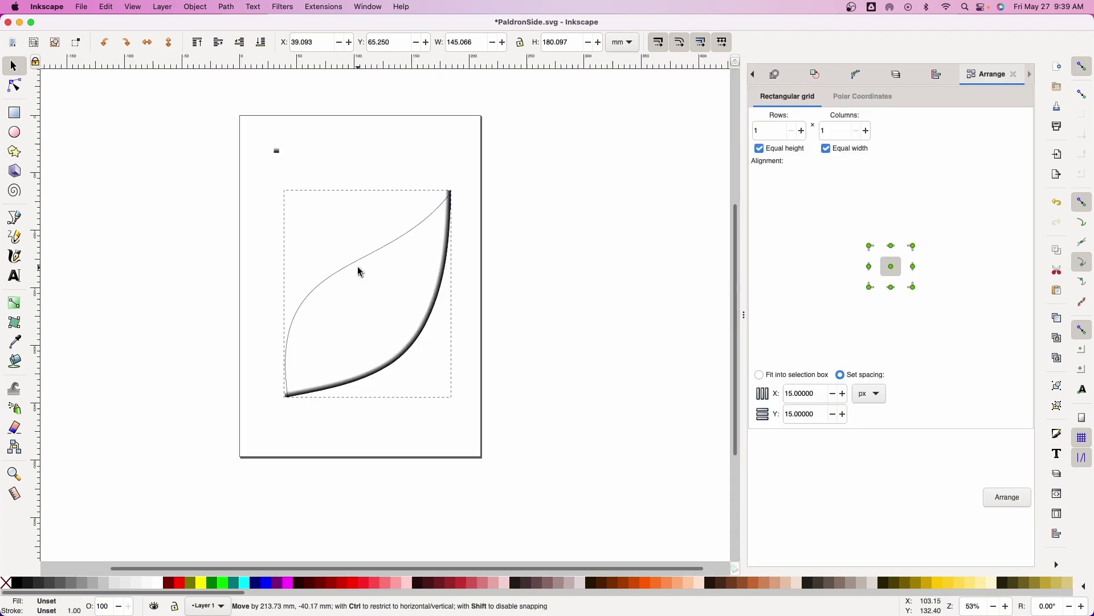
left_click(360, 272)
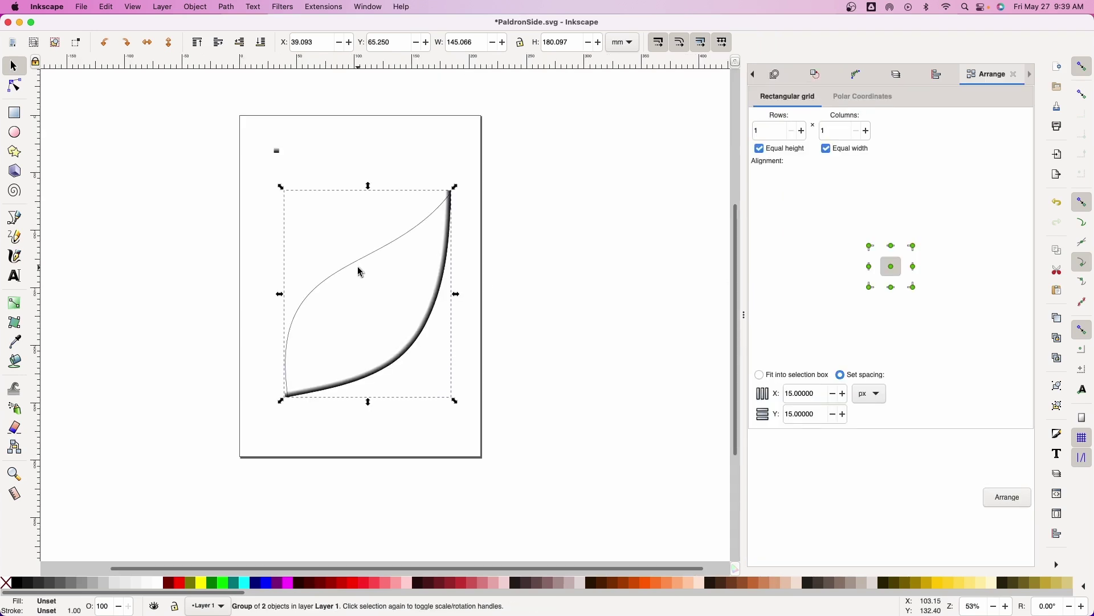
- Rotate the leaf outline group about 40° counter-clockwise so it stands upright
key("Escape")
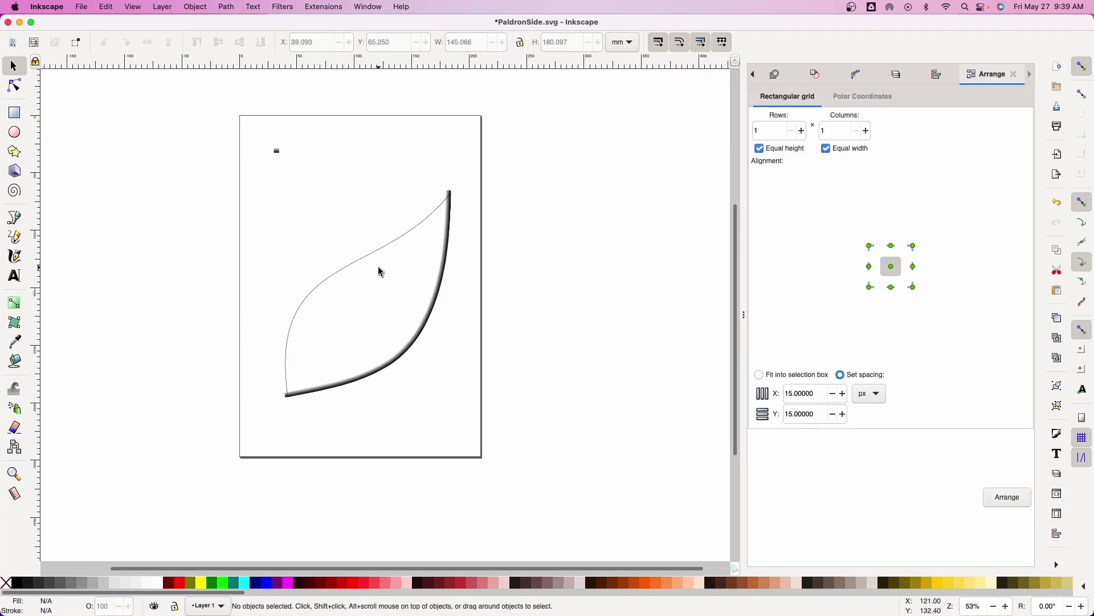
left_click(368, 259)
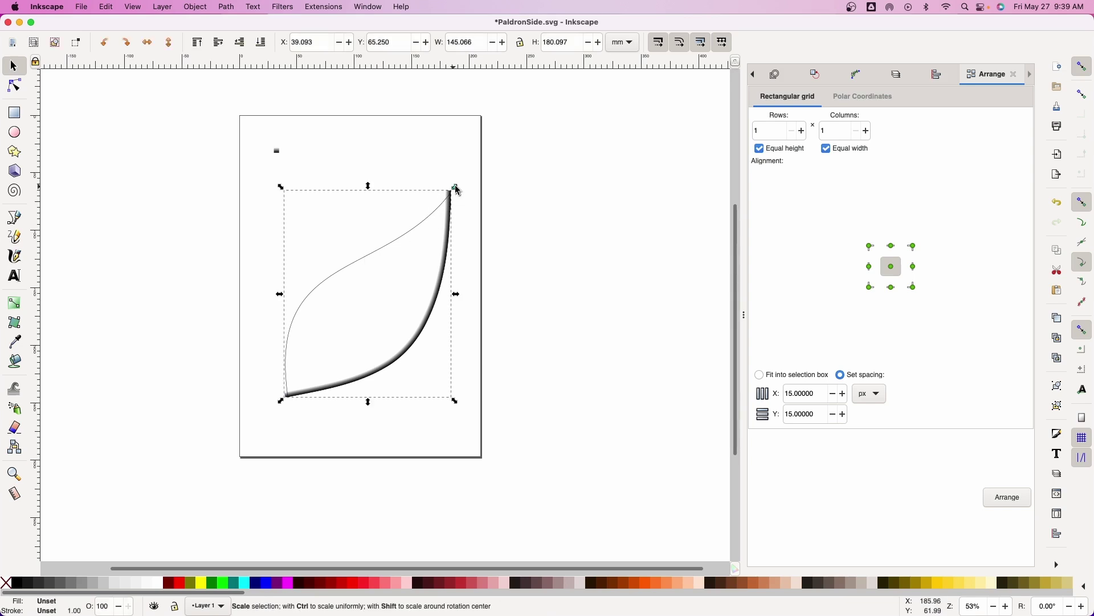
left_click(422, 229)
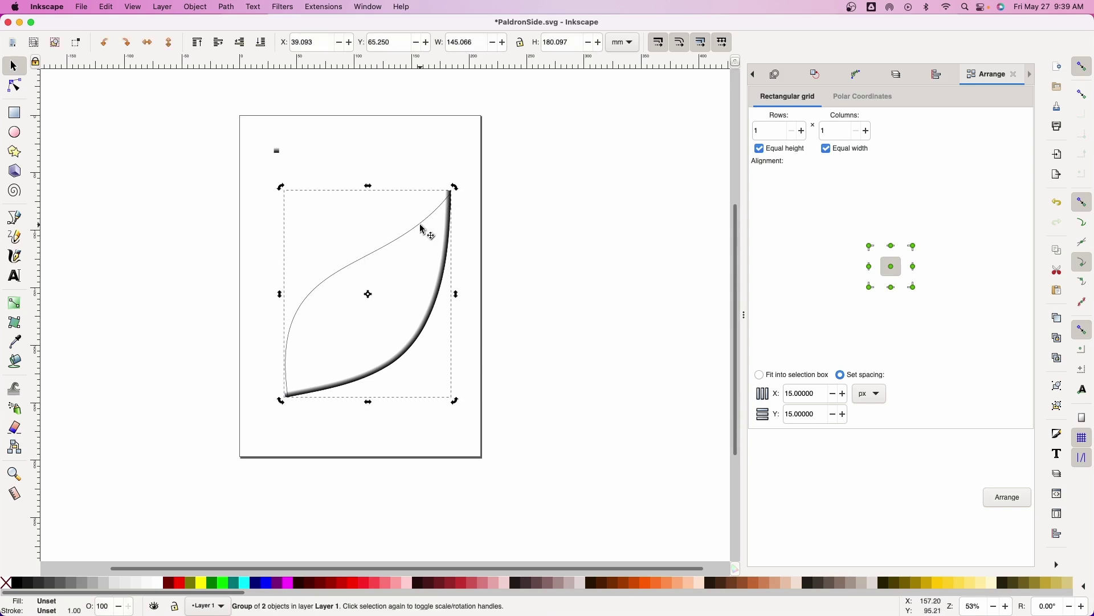
left_click_drag(460, 182, 443, 176)
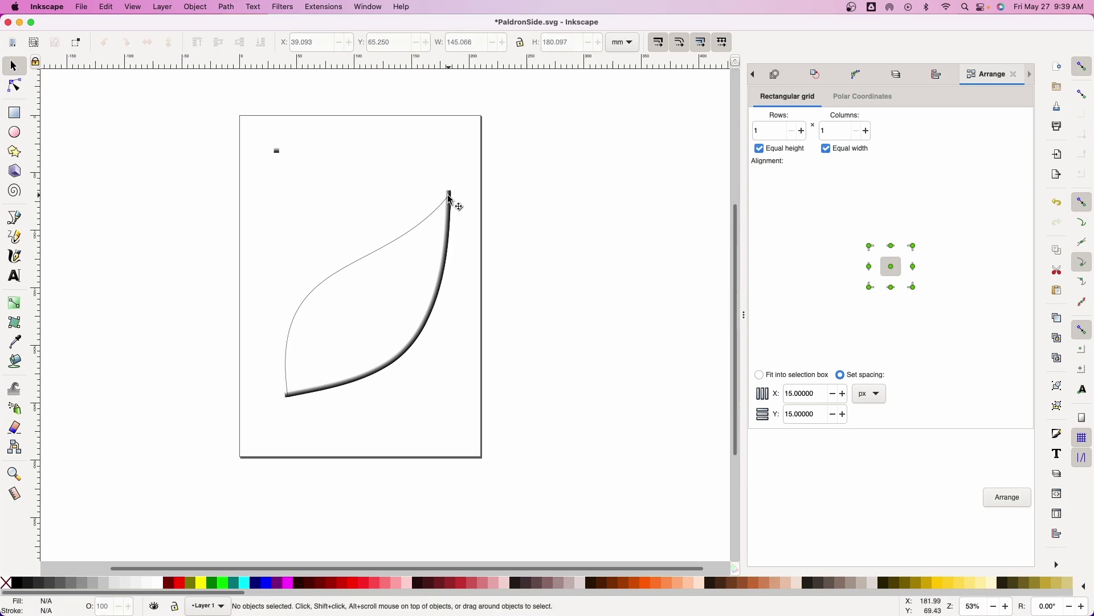
left_click(431, 222)
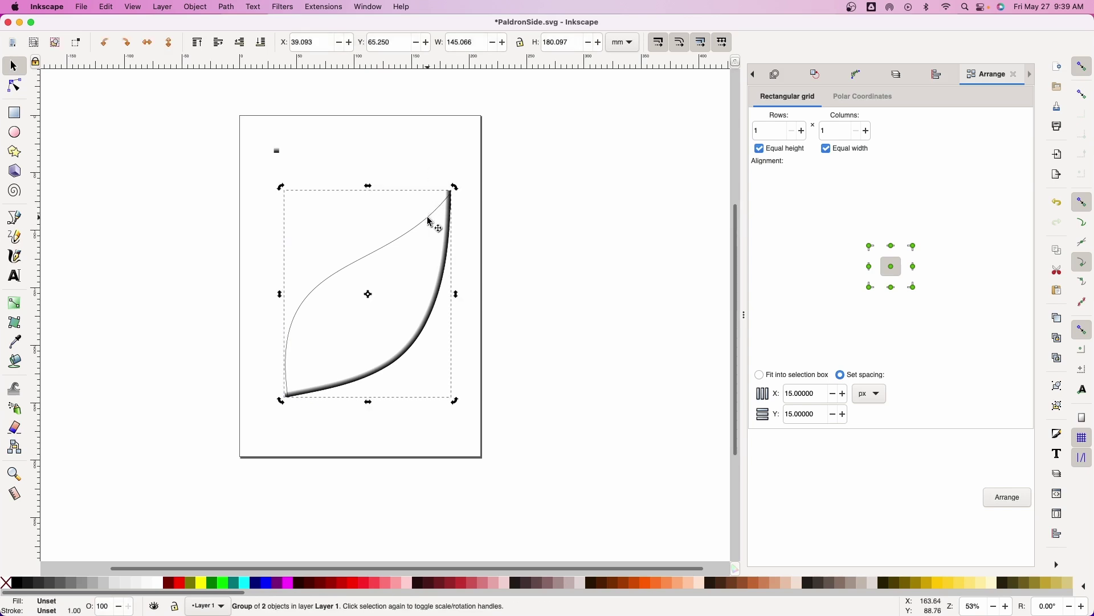
left_click_drag(455, 186, 362, 155)
left_click(259, 118)
- Move the leaf and the small rectangle together down and left against the page edge
left_click_drag(269, 139, 450, 449)
left_click_drag(409, 388, 325, 423)
left_click(178, 153)
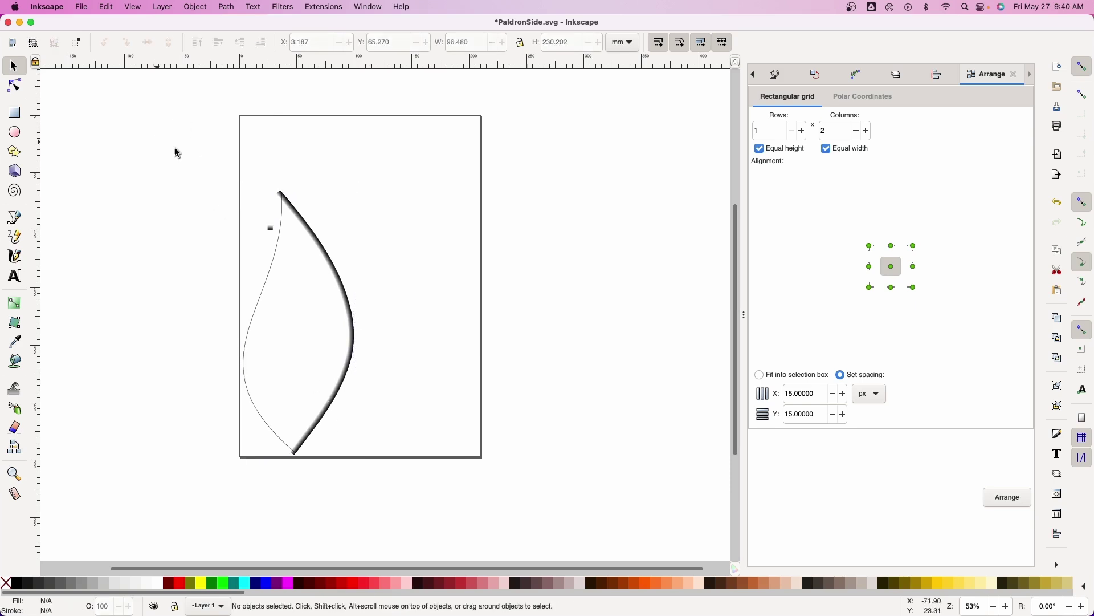
- Ungroup the leaf outline and delete the thick bevel curve
left_click(302, 225)
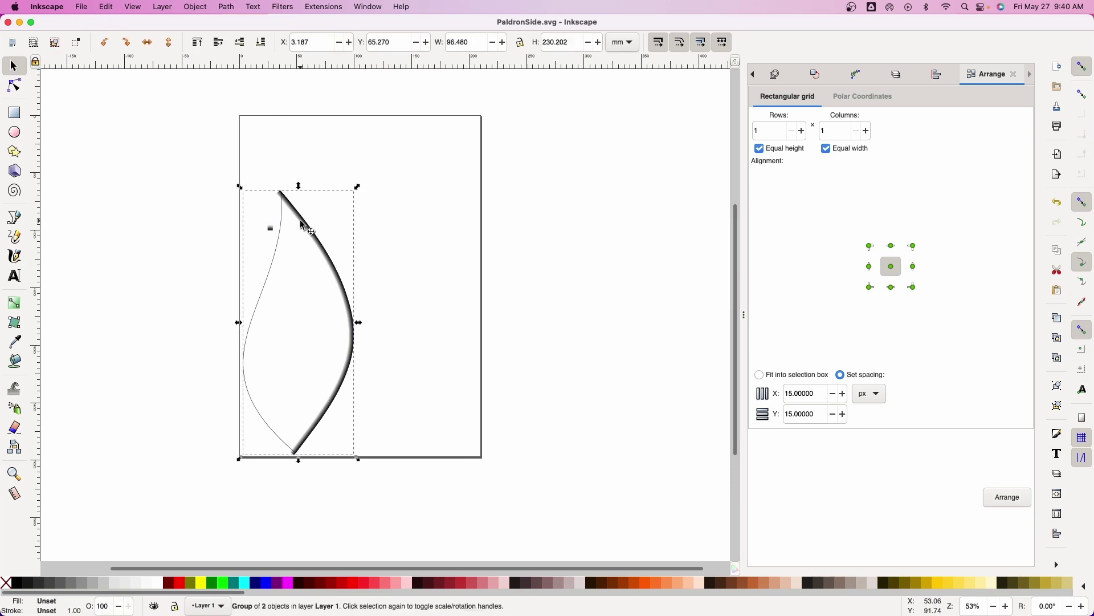
right_click(303, 225)
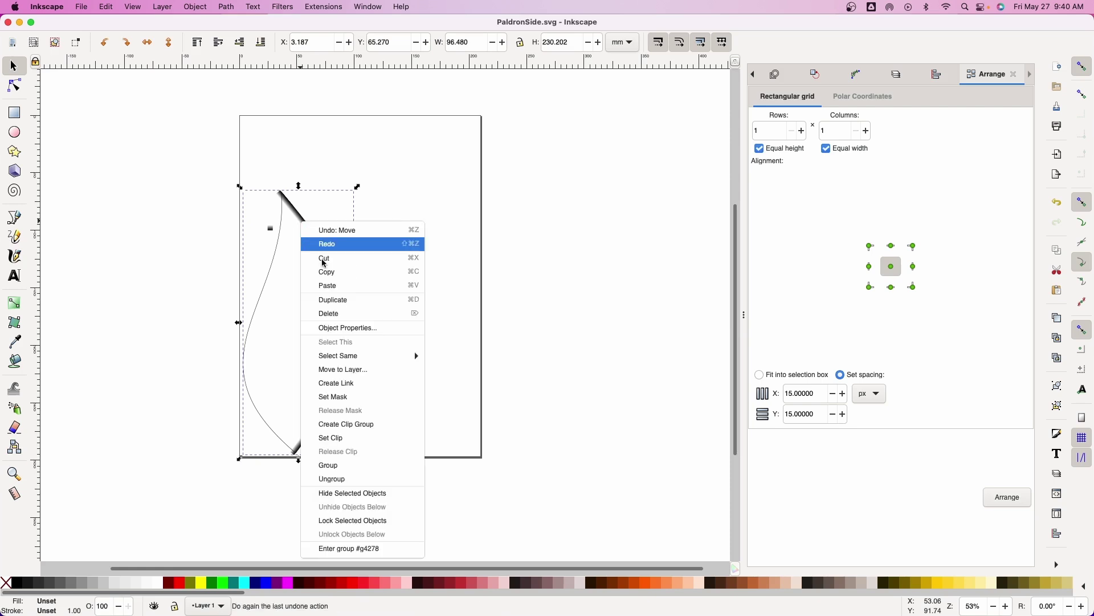
left_click(342, 478)
right_click(308, 231)
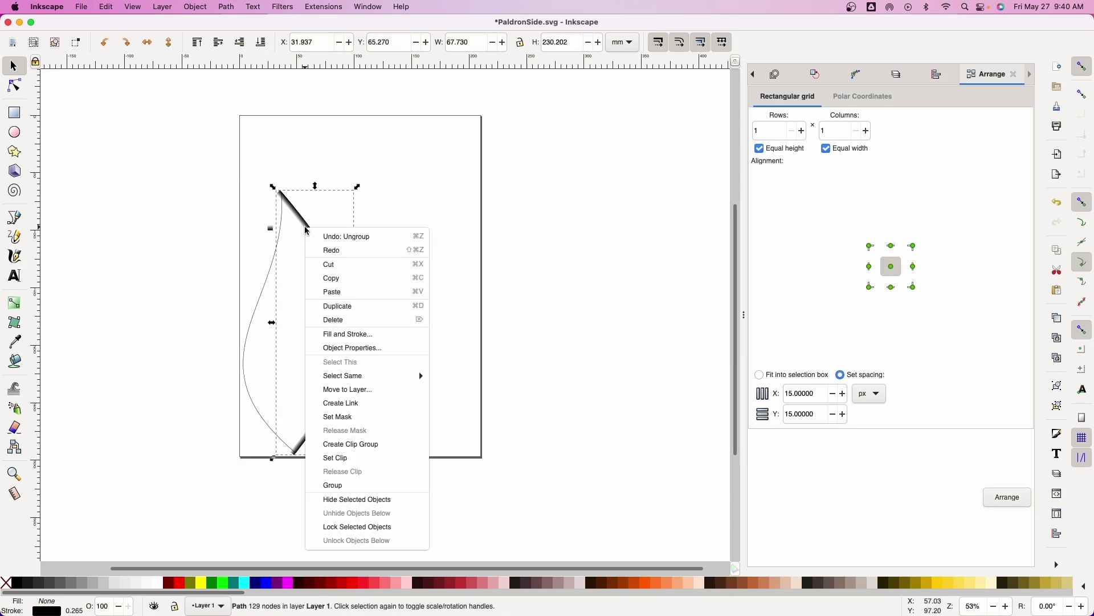
left_click(362, 322)
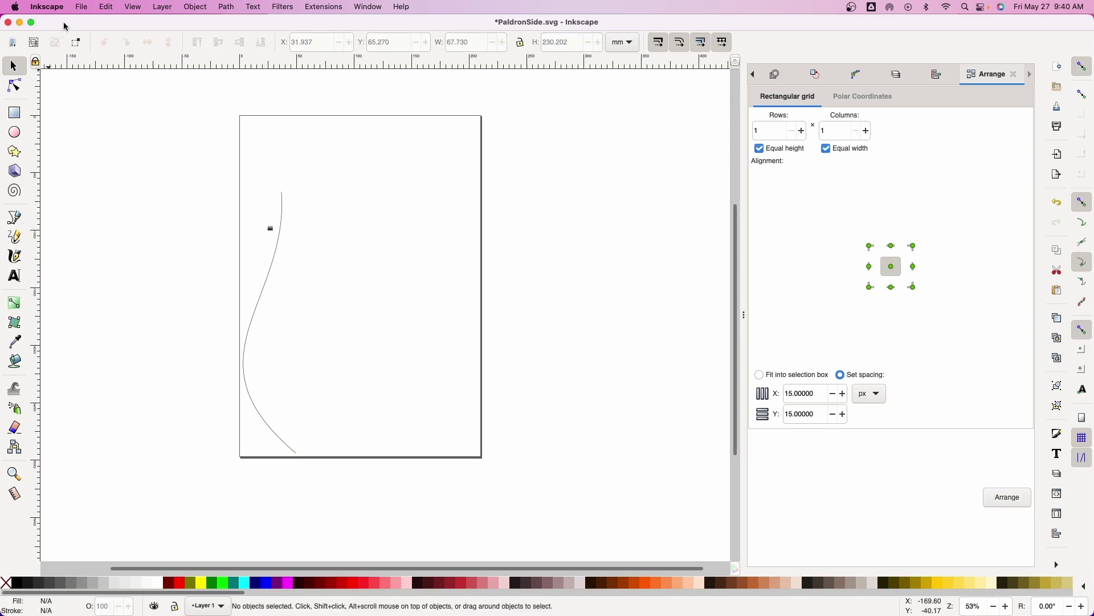
- Save the drawing as PaldronSideCut.svg
left_click(82, 6)
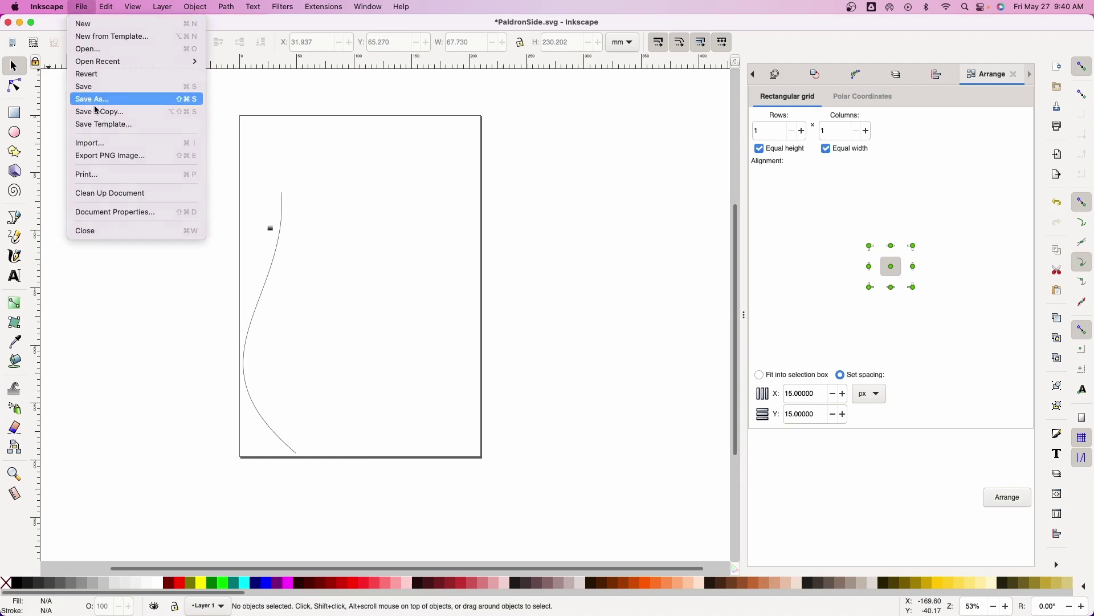
left_click(94, 98)
key("Right")
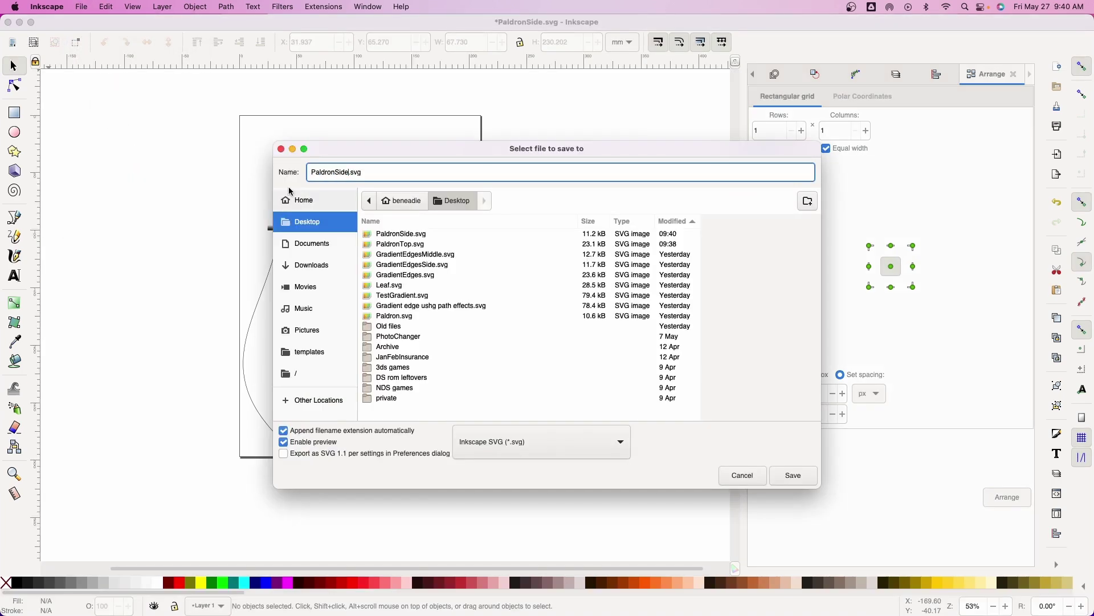
type("Cut")
key("Return")
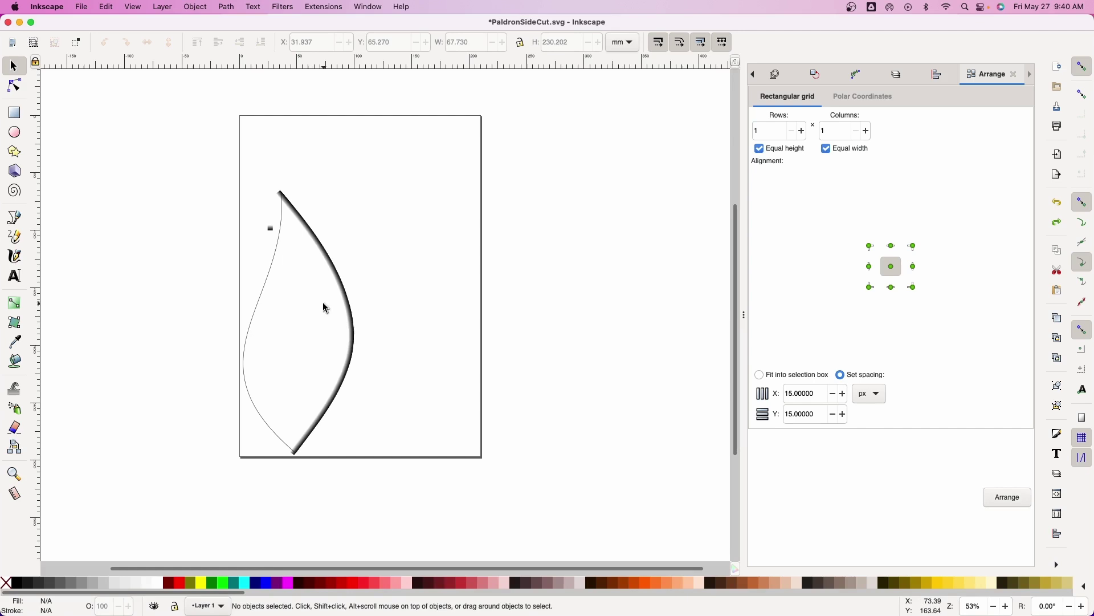
- Delete the thin outline and export the remaining bevel curve as PaldronSideBevel.png
left_click(270, 282)
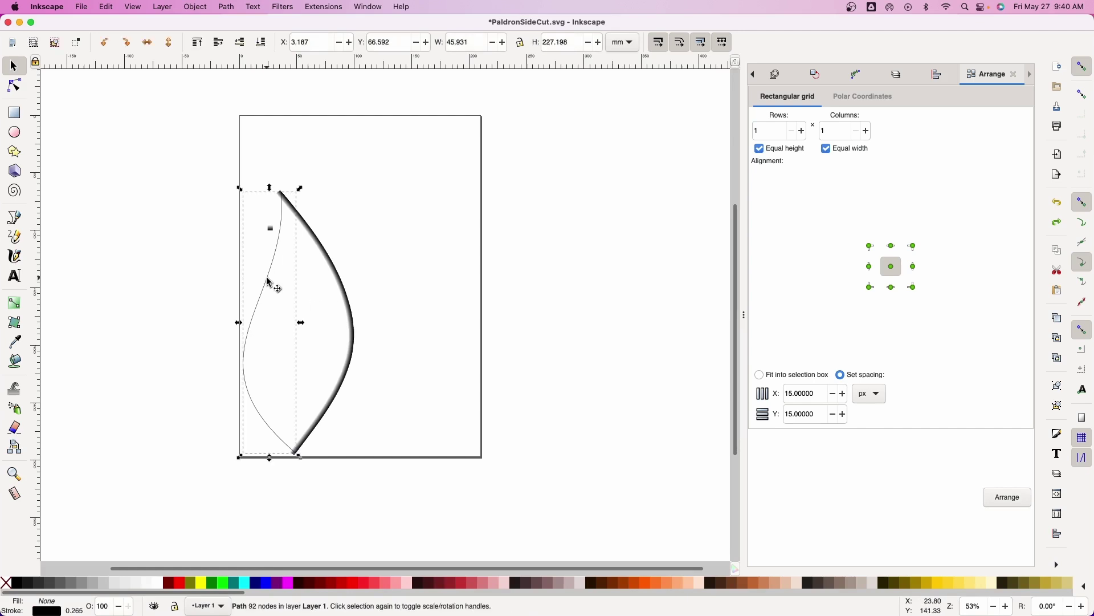
key("Delete")
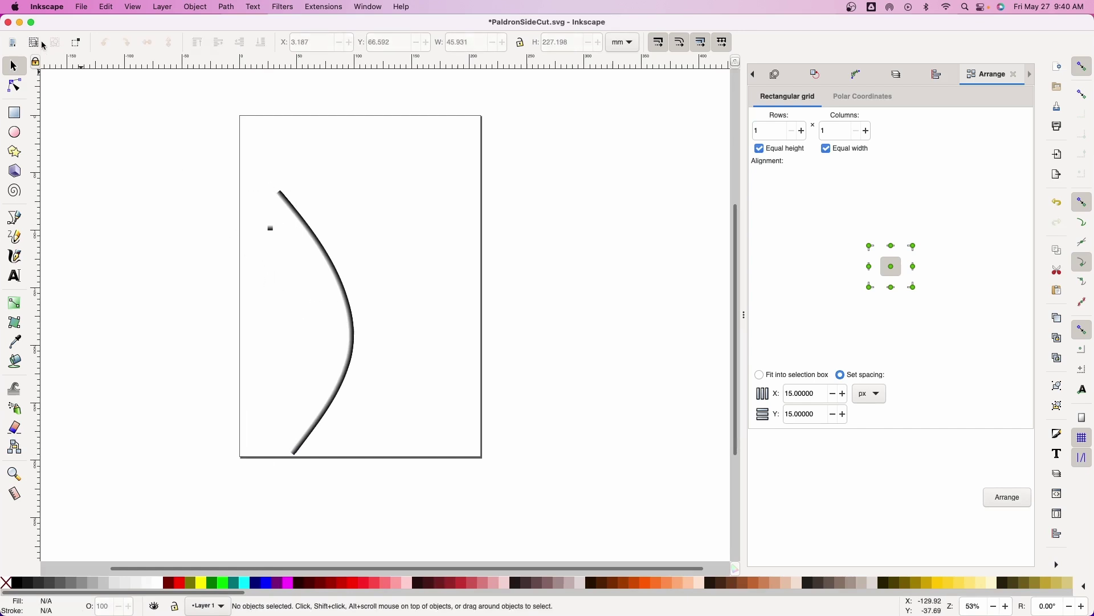
left_click(82, 7)
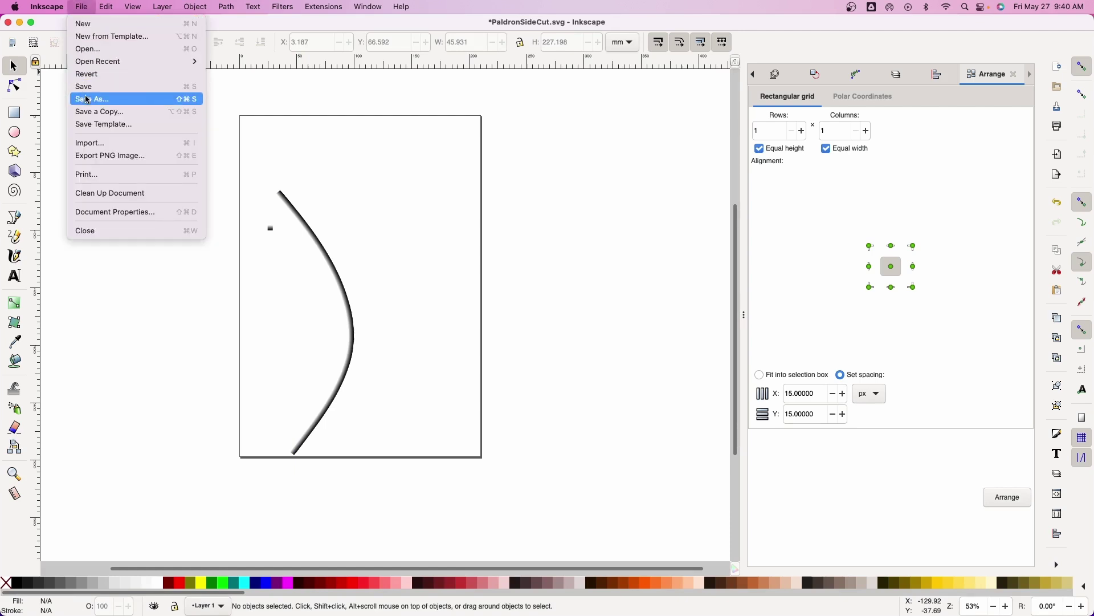
left_click(97, 156)
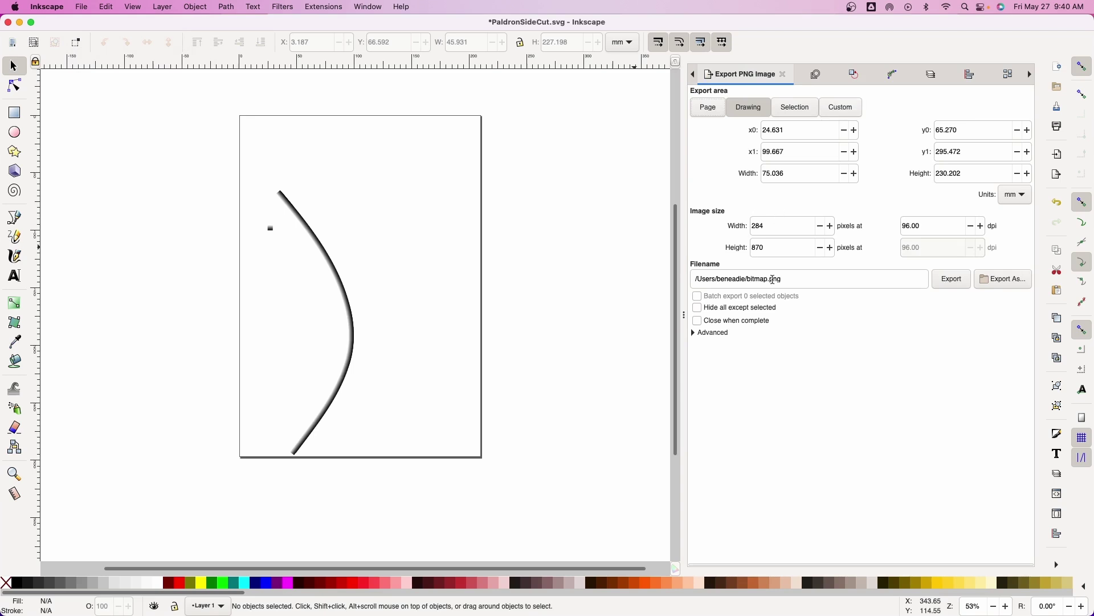
double_click(768, 279)
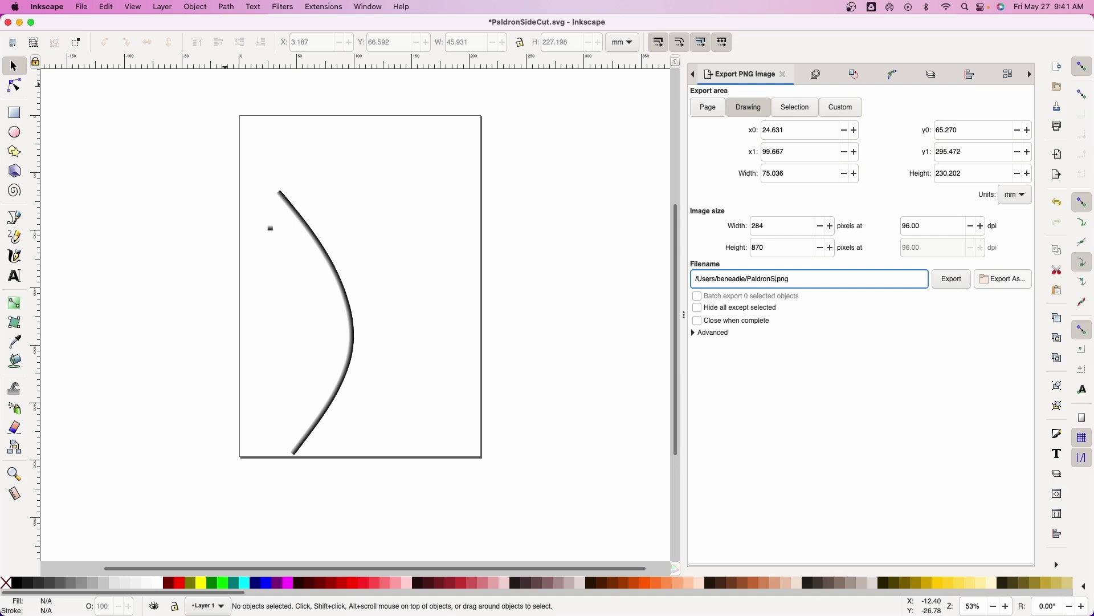
type("PaldronSideBevel")
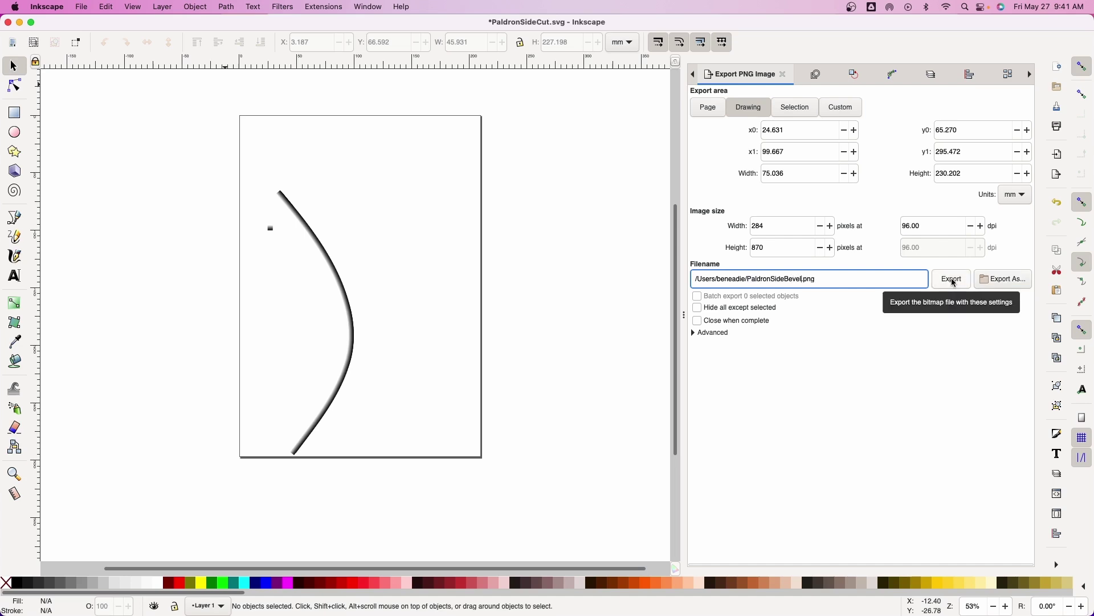
left_click(953, 280)
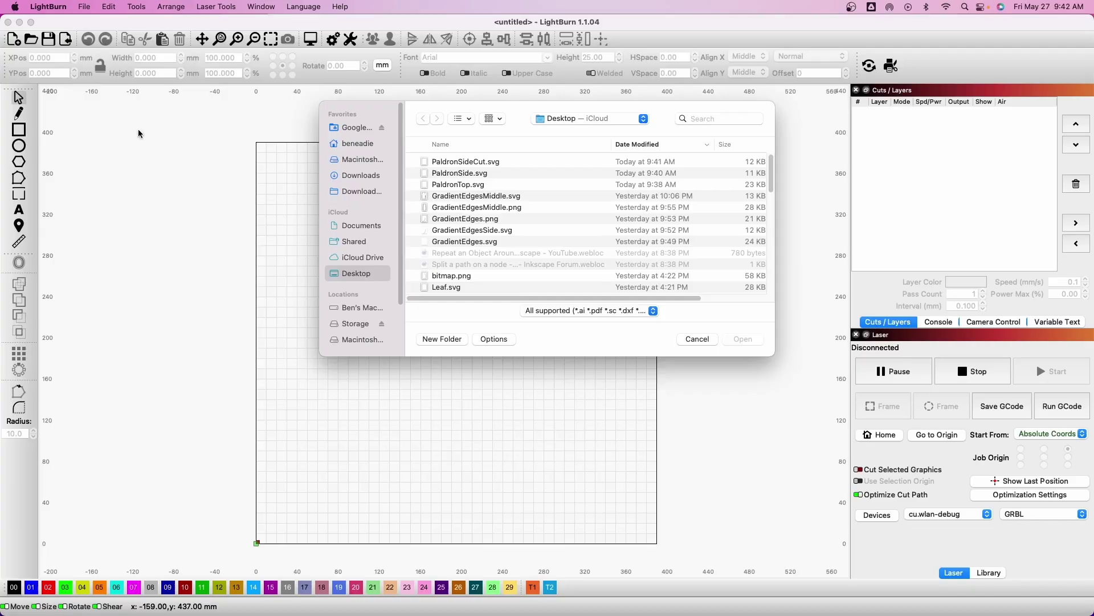
- Import PaldronSideCut.svg and PaldronSideBevel.png into LightBurn
double_click(480, 166)
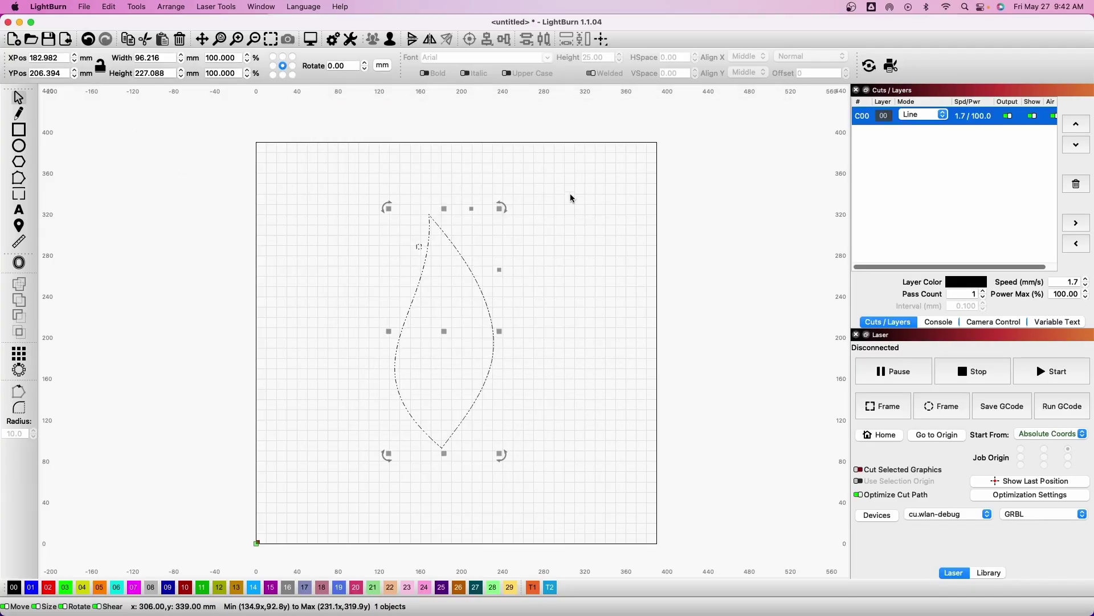
key("super+i")
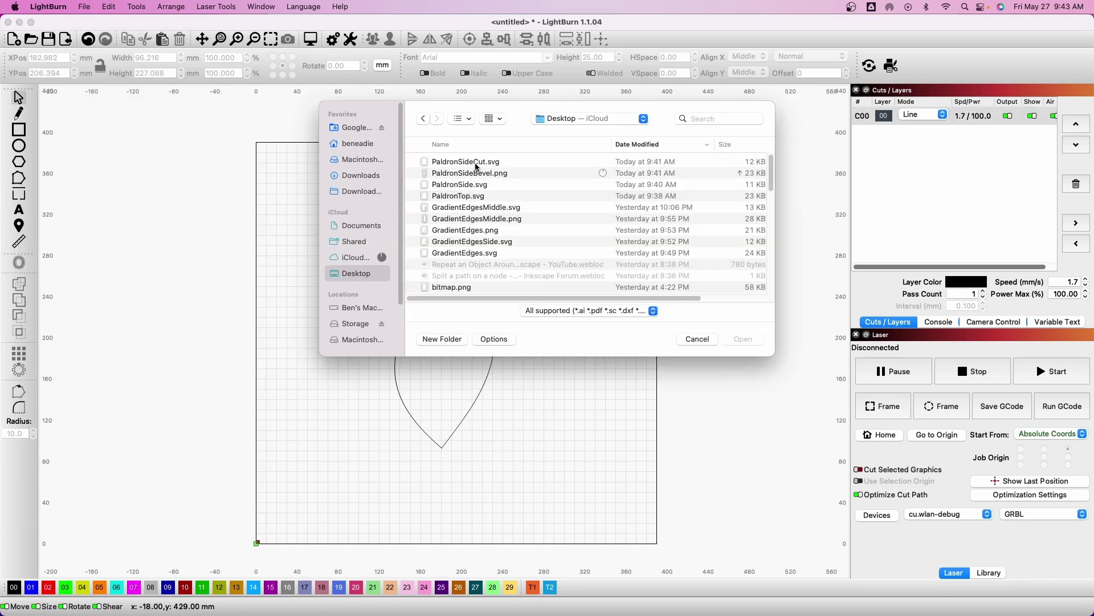
left_click(476, 173)
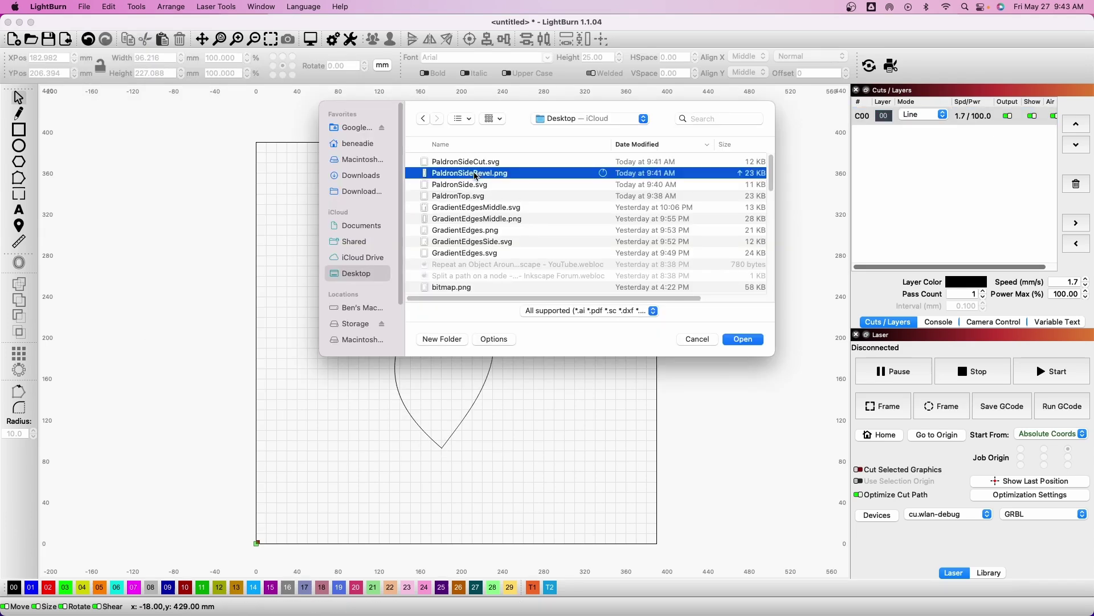
left_click(742, 339)
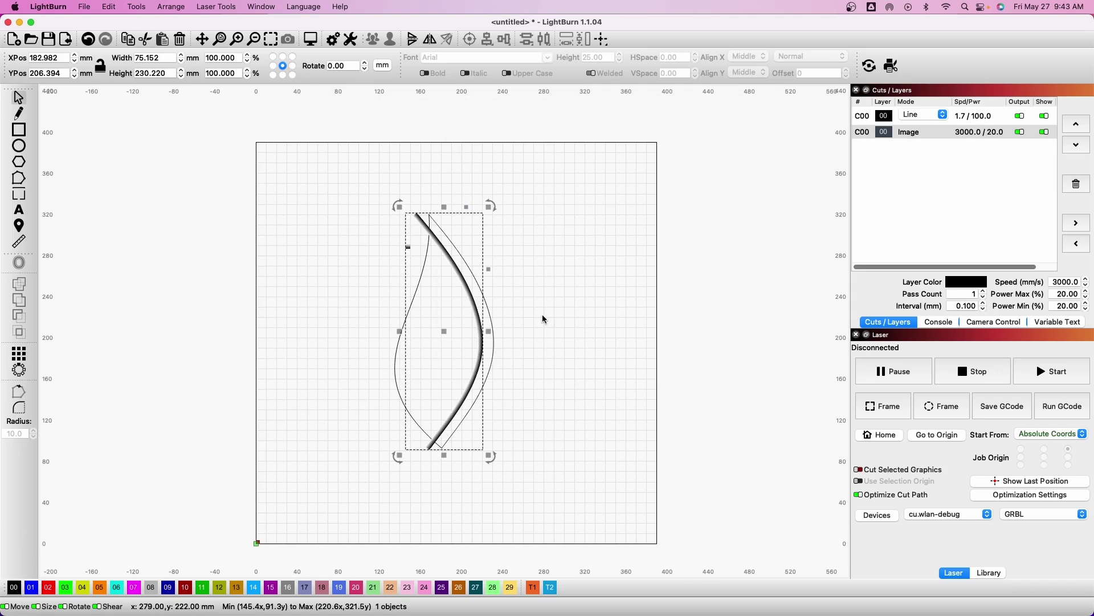
- Nudge the bevel image so it lines up with the cut outline
scroll(444, 231, "up", 8)
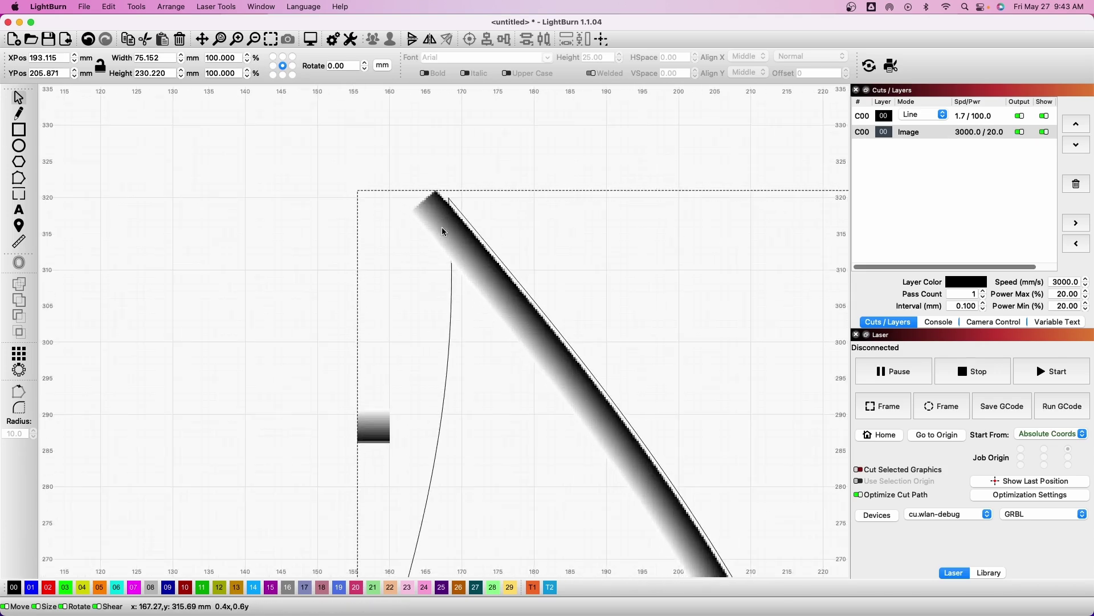
left_click_drag(444, 231, 444, 227)
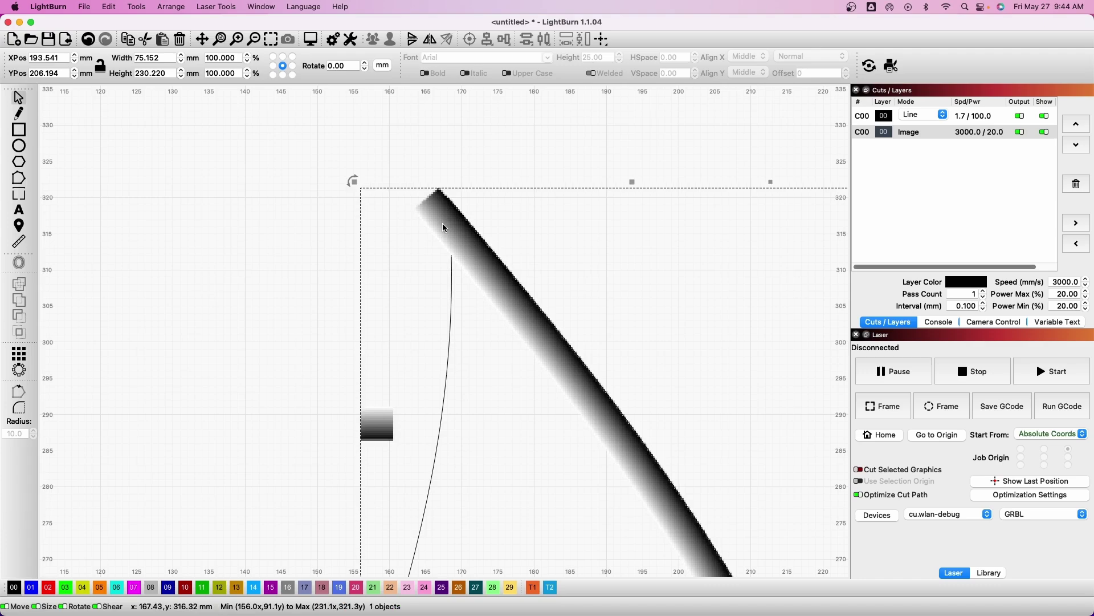
scroll(433, 256, "down", 6)
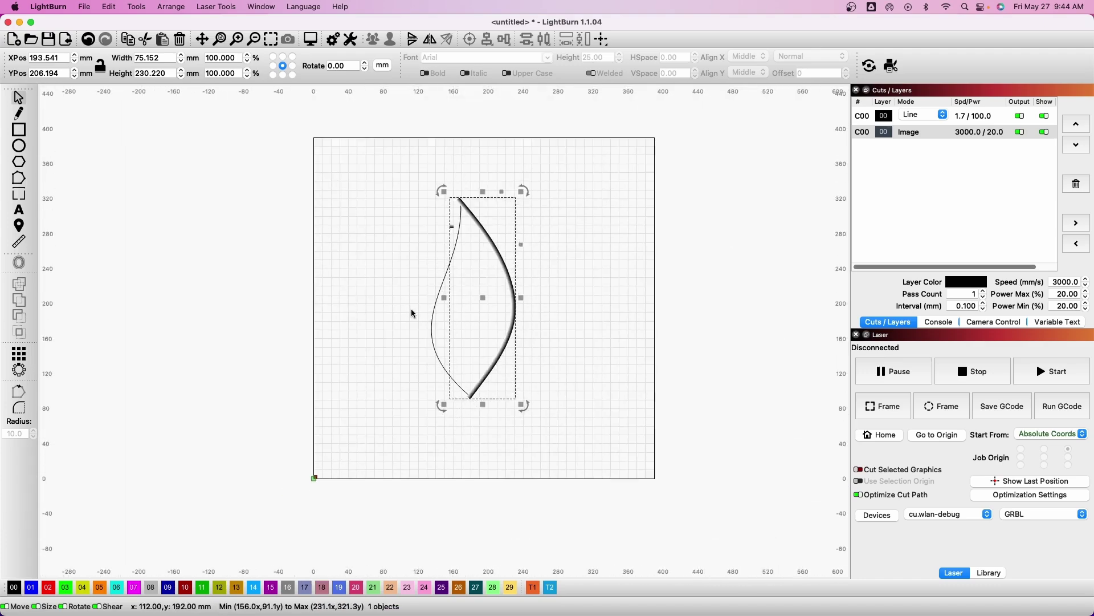
left_click(411, 313)
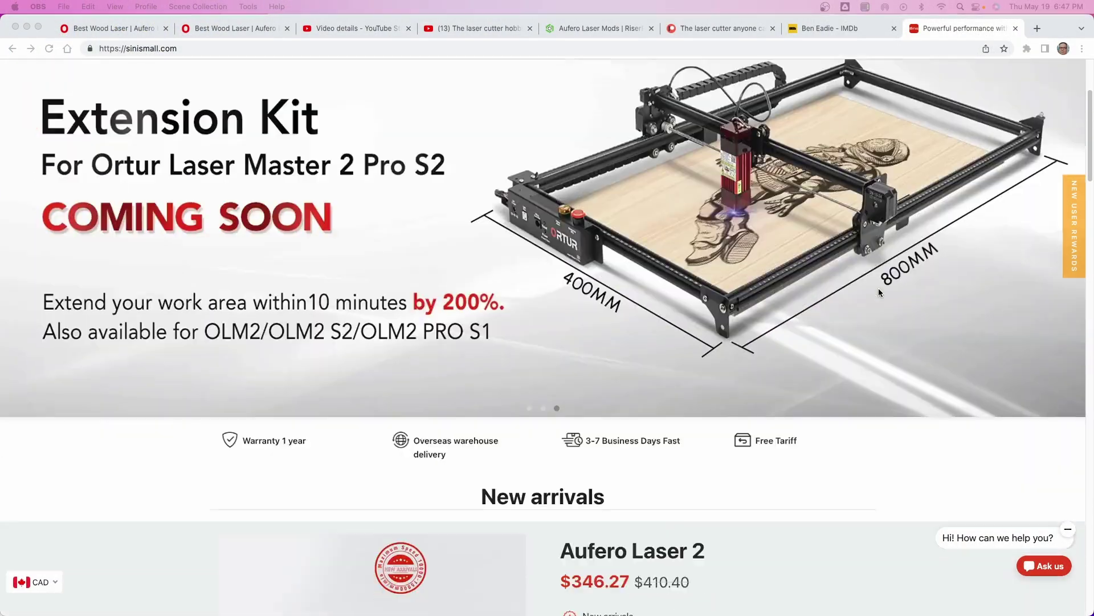
scroll(878, 292, "down", 2)
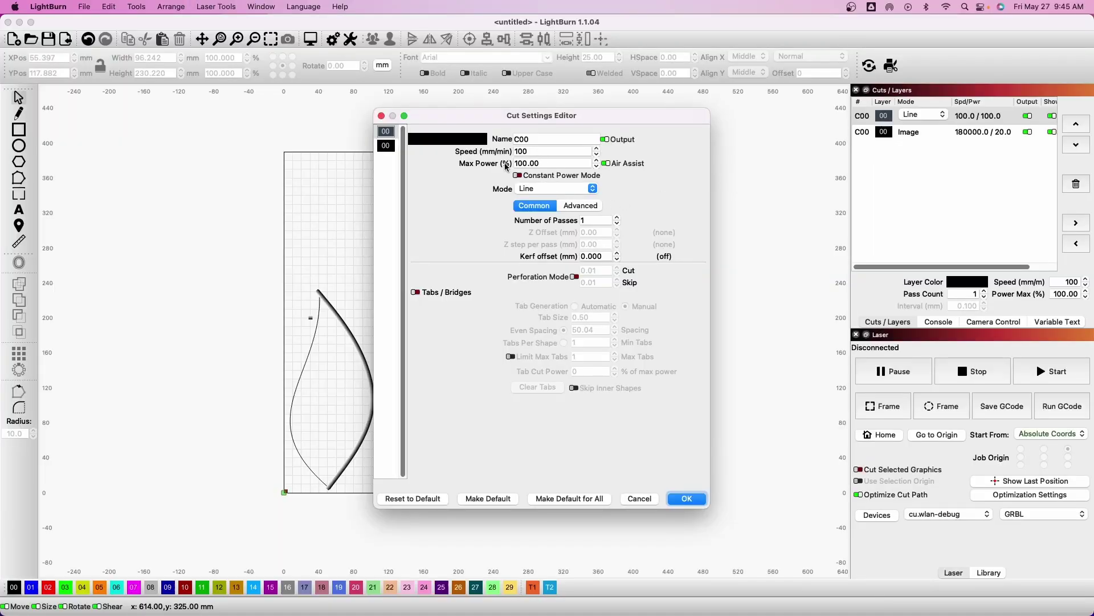
- Set the Line layer's speed to 1000 mm/min
left_click_drag(541, 154, 485, 151)
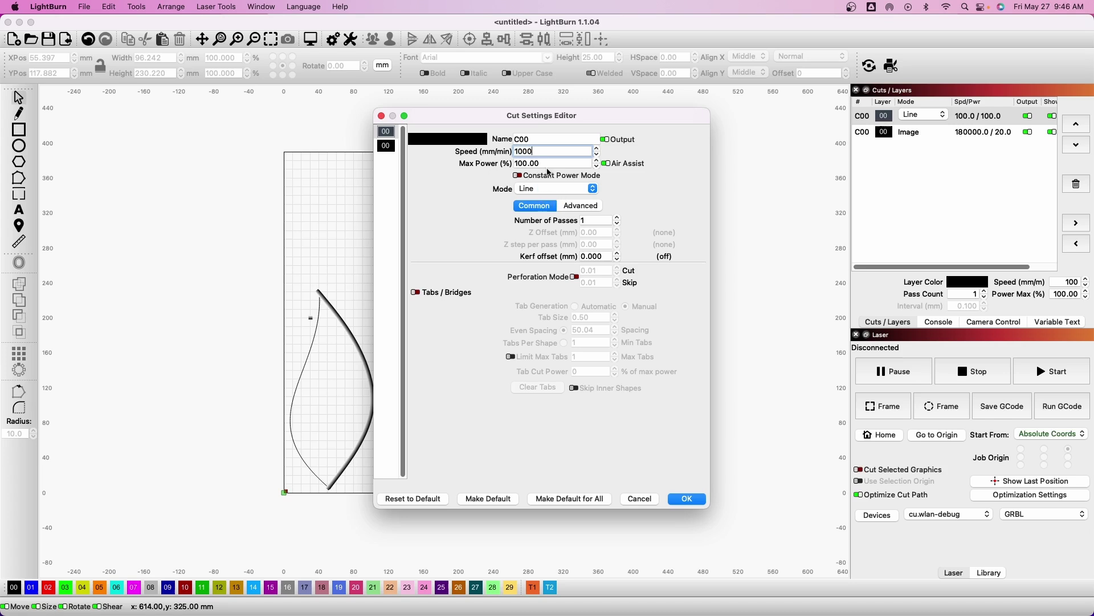
left_click(686, 500)
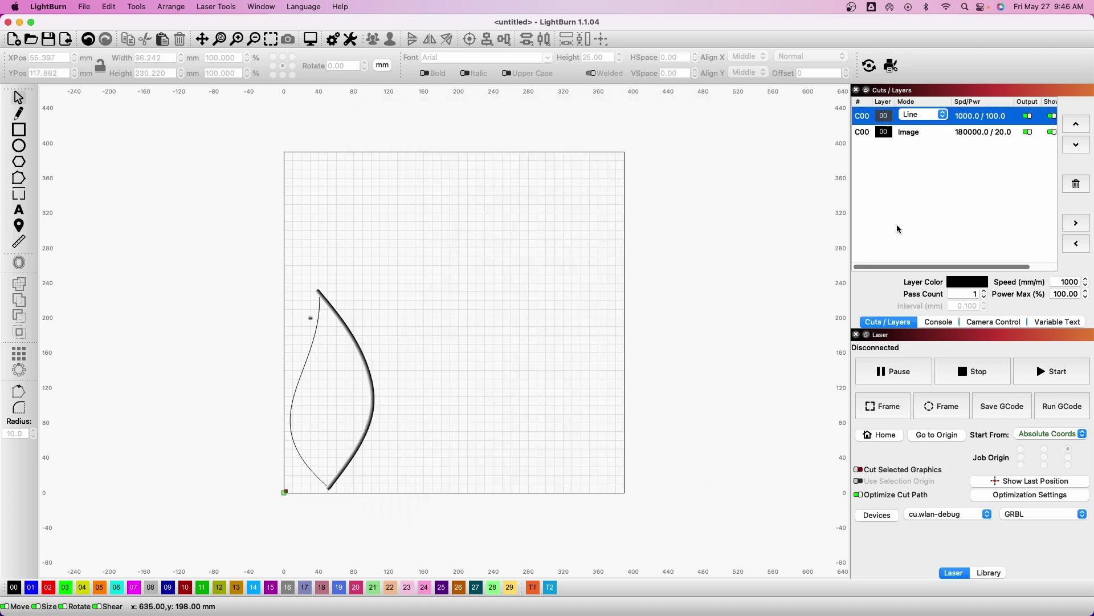
mouse_move(886, 119)
left_mouse_down()
mouse_move(888, 146)
mouse_move(893, 118)
mouse_move(901, 142)
mouse_move(905, 124)
left_mouse_up()
- Give the Image layer 3200 mm/min speed, 100% max power and 0% min power
double_click(908, 118)
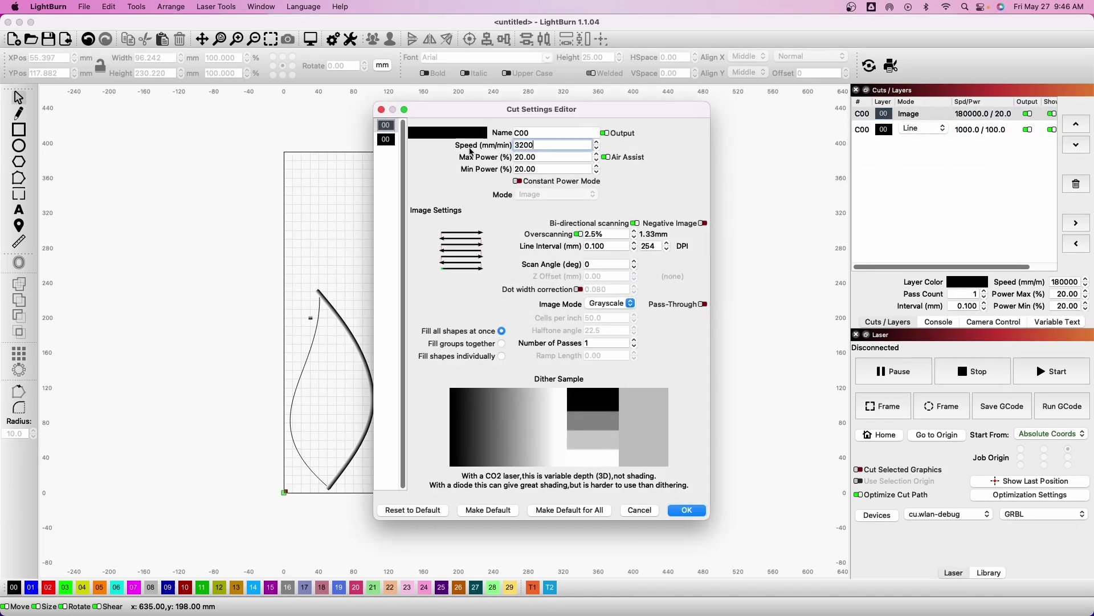
key("Tab")
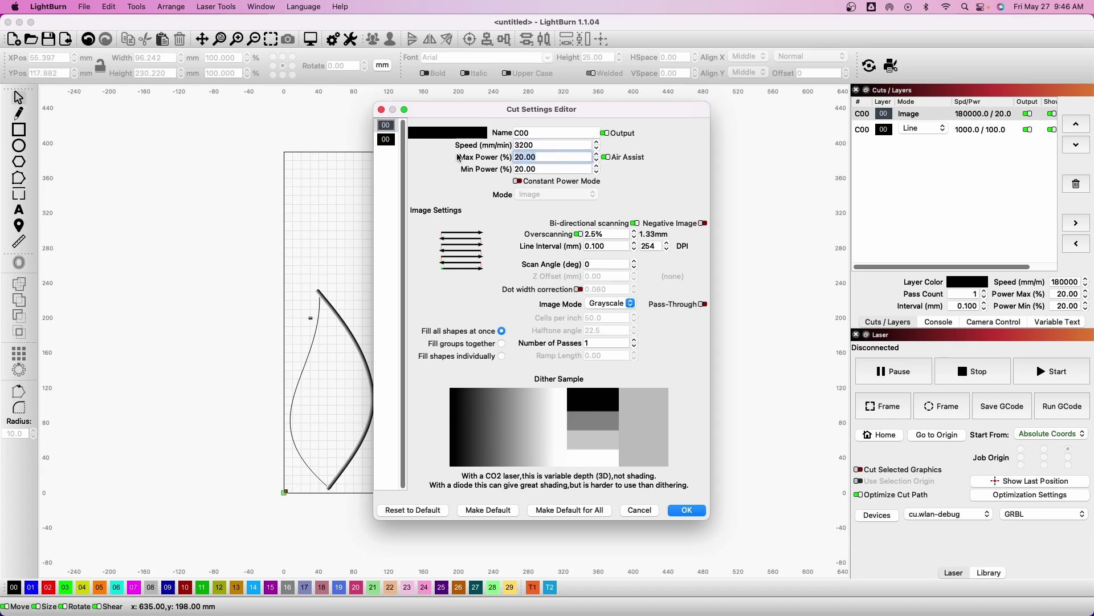
left_click(533, 170)
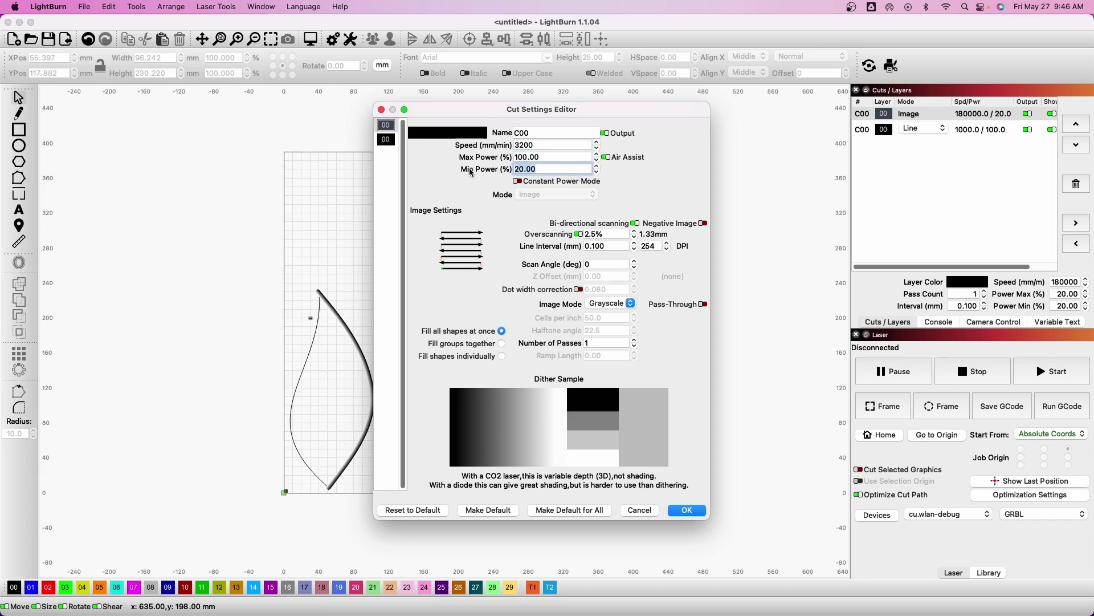
type("0")
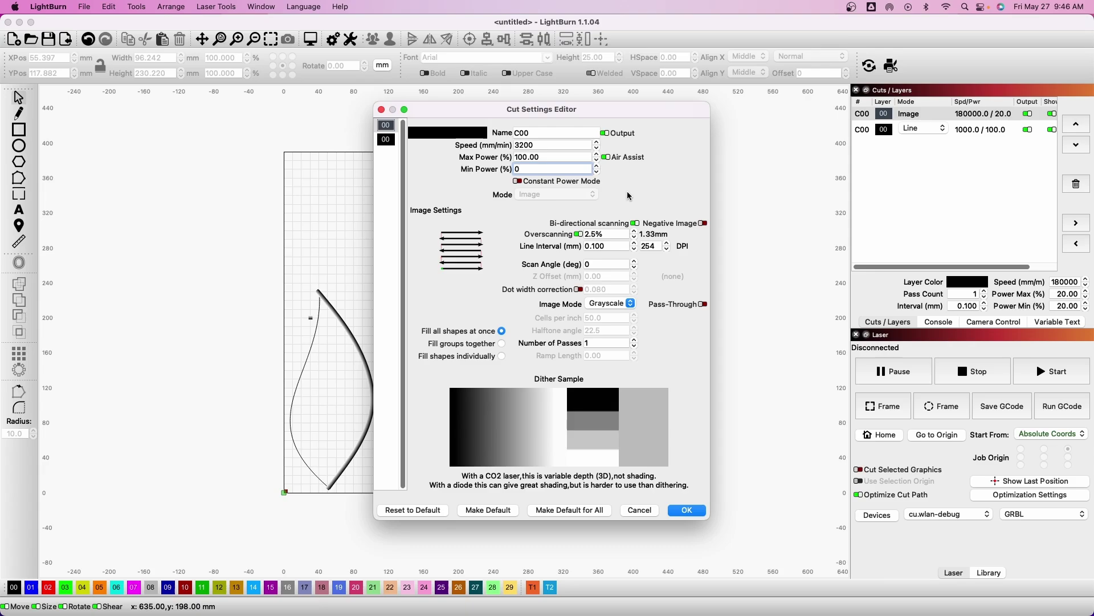